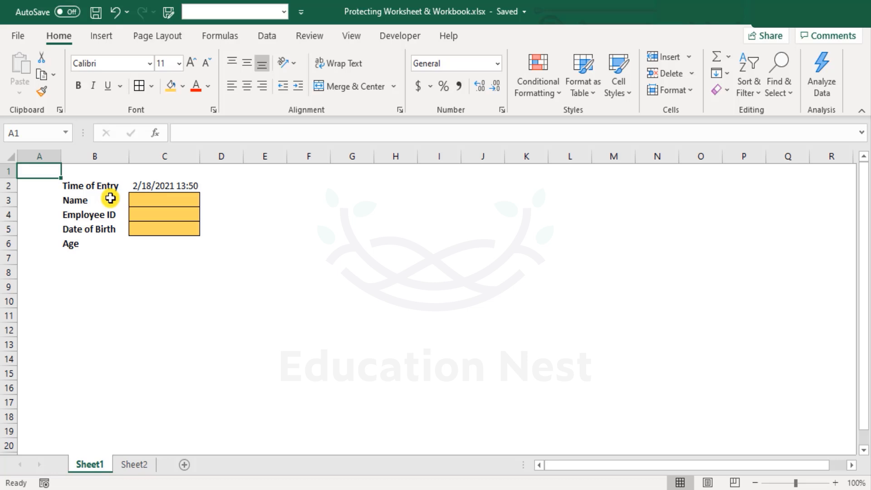
Step: Examine the entry form in B2:C6, including its three input cells and the formula in the Age cell
{"action": "left_click_drag", "start_coordinate": [111, 185], "coordinate": [170, 241]}
{"action": "left_click", "coordinate": [39, 171]}
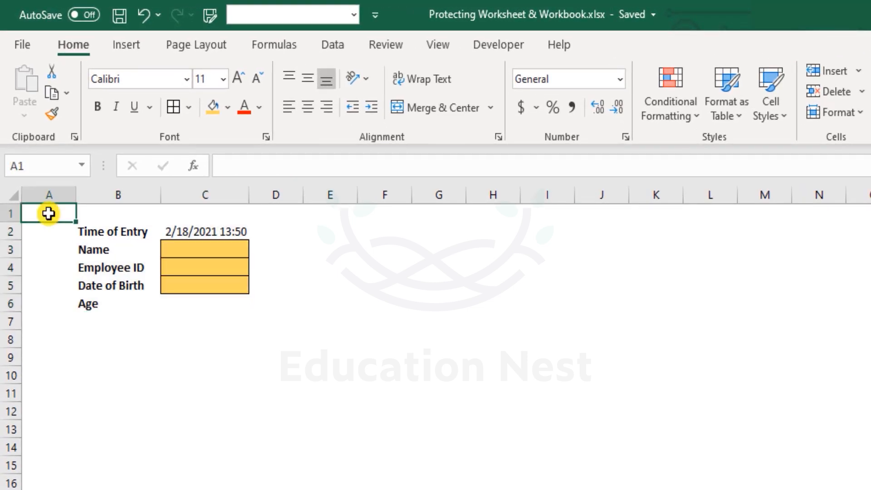
{"action": "left_click", "coordinate": [207, 252]}
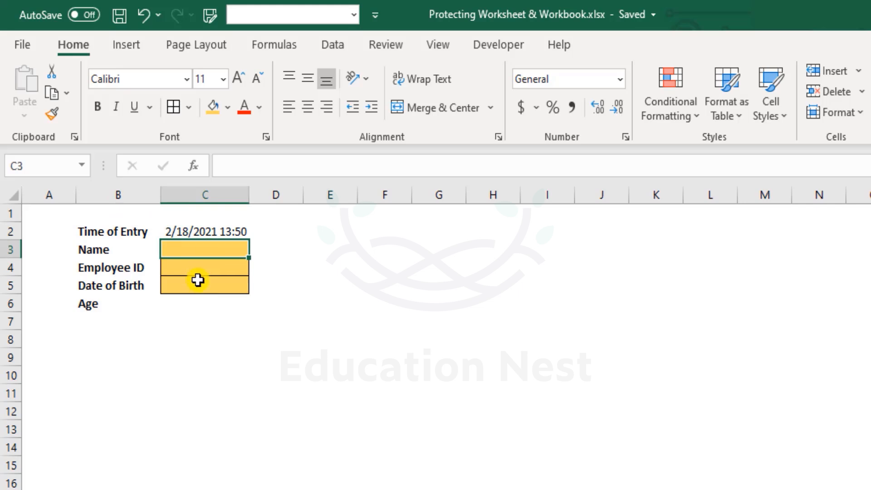
{"action": "left_click", "coordinate": [206, 267]}
{"action": "left_click", "coordinate": [211, 291]}
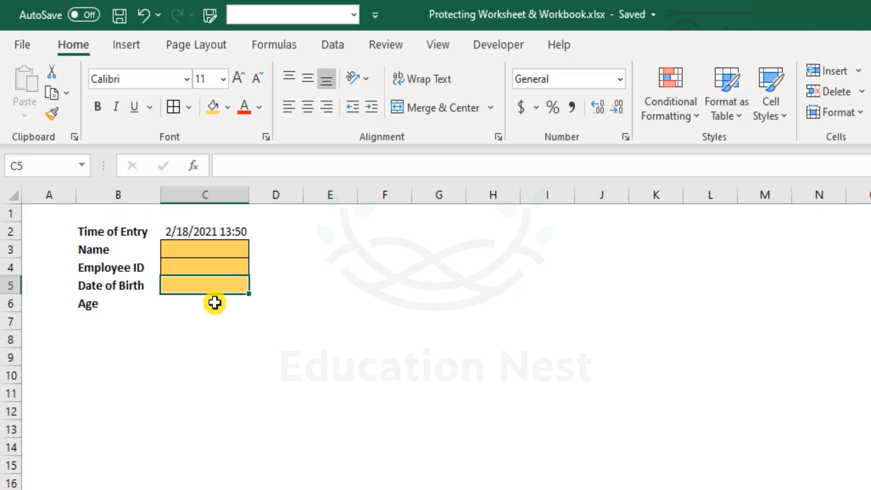
{"action": "left_click", "coordinate": [214, 302]}
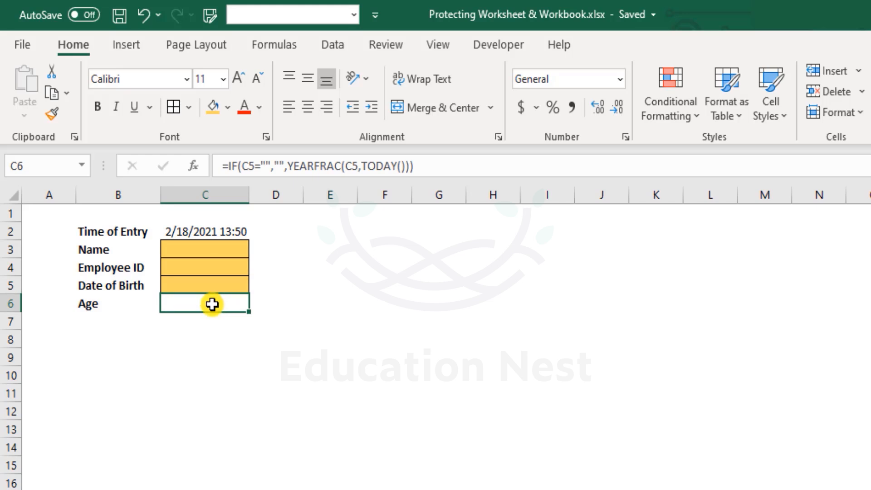
{"action": "double_click", "coordinate": [215, 303]}
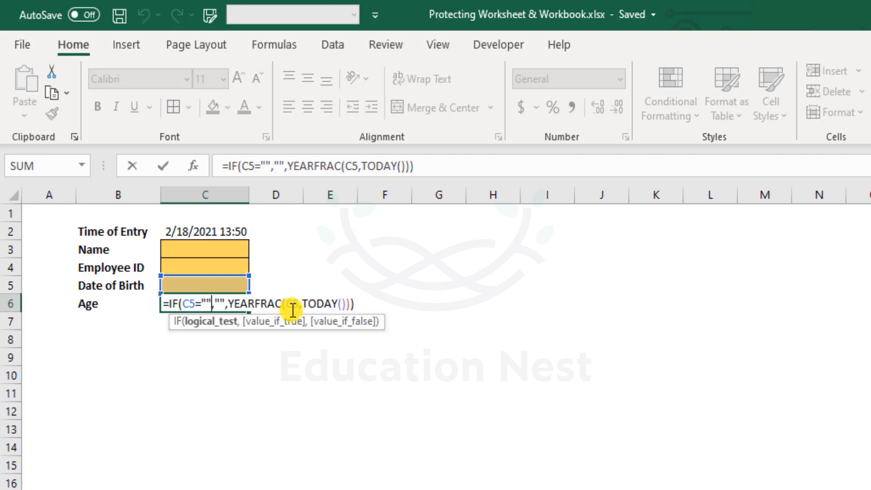
{"action": "key", "text": "ctrl+Return"}
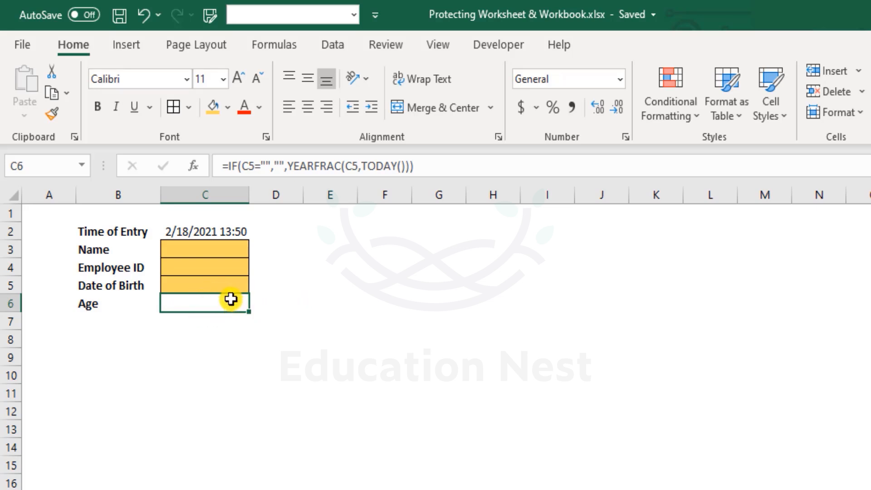
Step: Inspect the Time of Entry formula in C2 and the cells around the form
{"action": "left_click", "coordinate": [200, 228]}
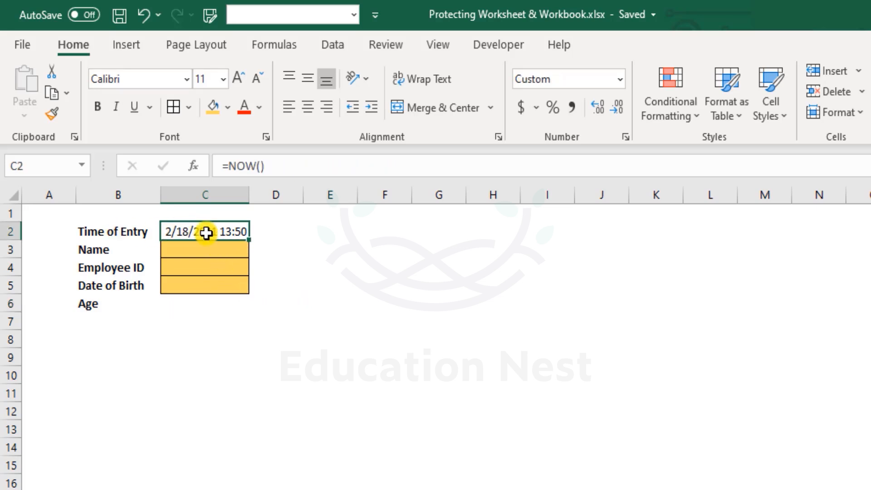
{"action": "left_click", "coordinate": [279, 238]}
{"action": "left_click", "coordinate": [225, 231]}
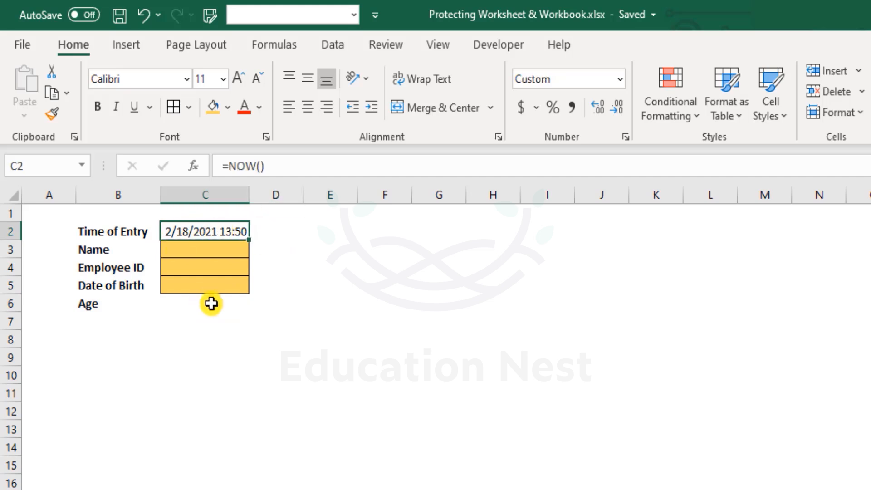
{"action": "left_click", "coordinate": [197, 249]}
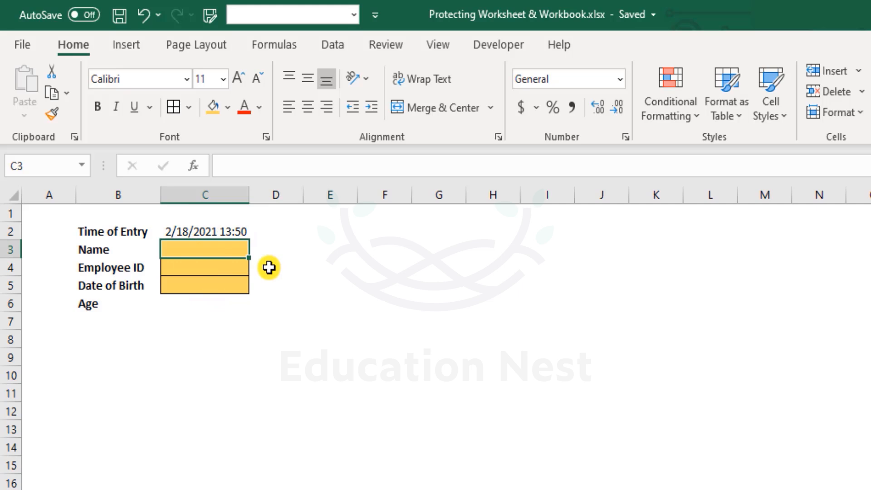
{"action": "left_click", "coordinate": [57, 225]}
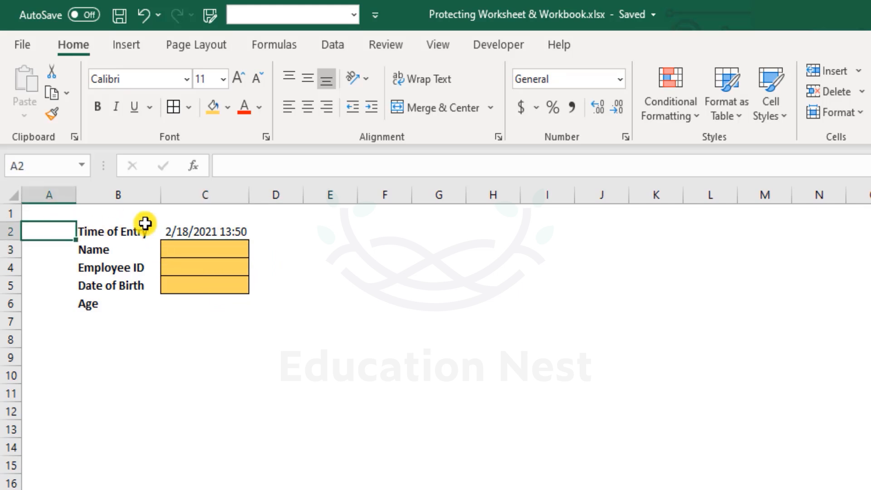
{"action": "left_click", "coordinate": [145, 223]}
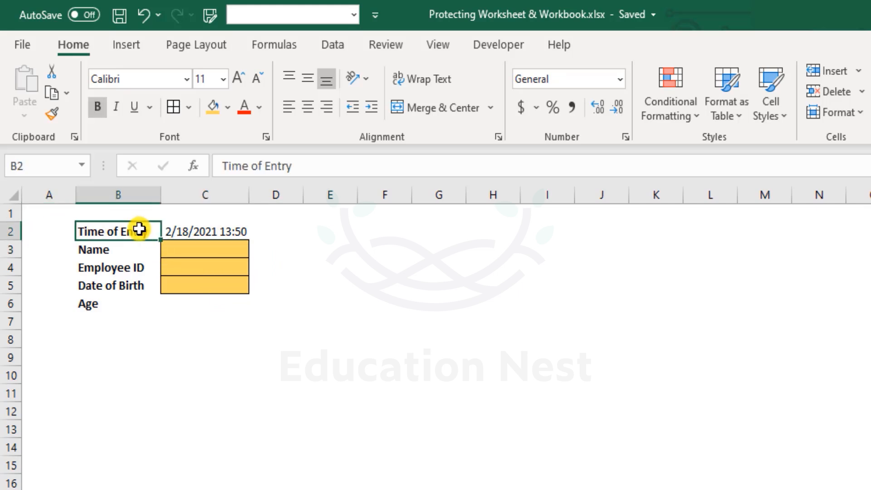
Step: Enter "test" in cell E3, outside the form
{"action": "double_click", "coordinate": [308, 249]}
{"action": "type", "text": "test"}
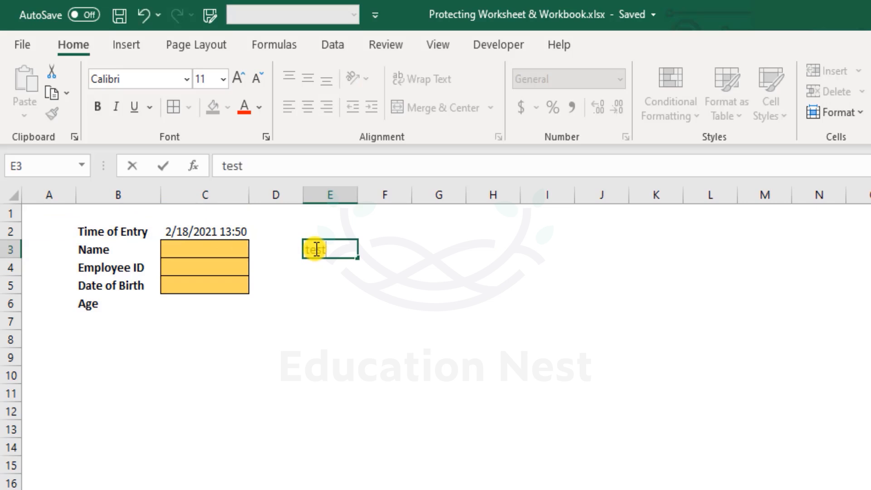
{"action": "key", "text": "Return"}
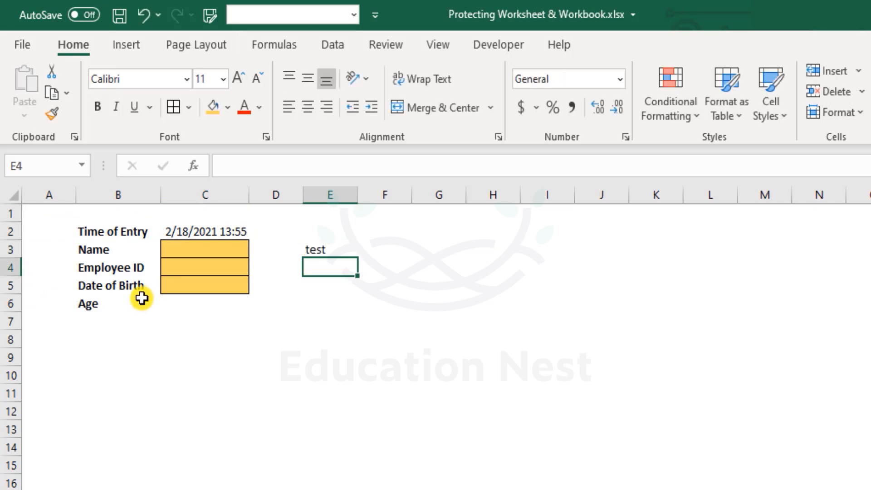
Step: Overwrite the Age formula in C6 with the value 18
{"action": "left_click", "coordinate": [215, 310]}
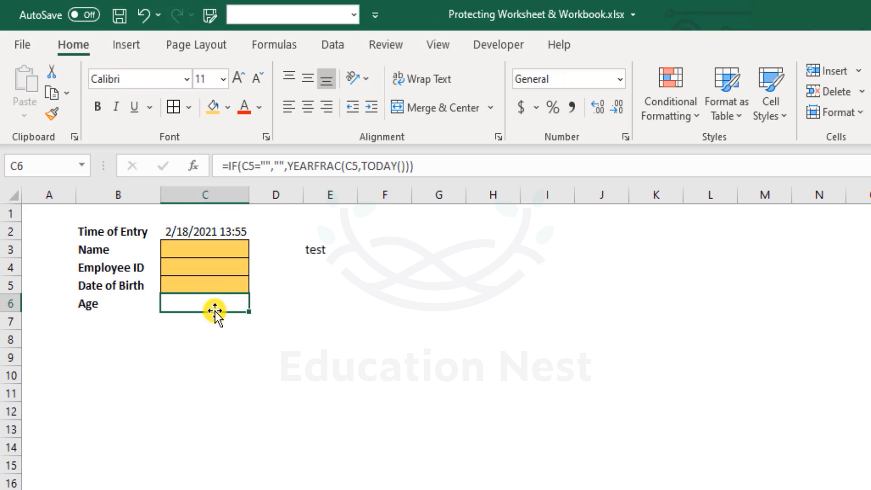
{"action": "type", "text": "18"}
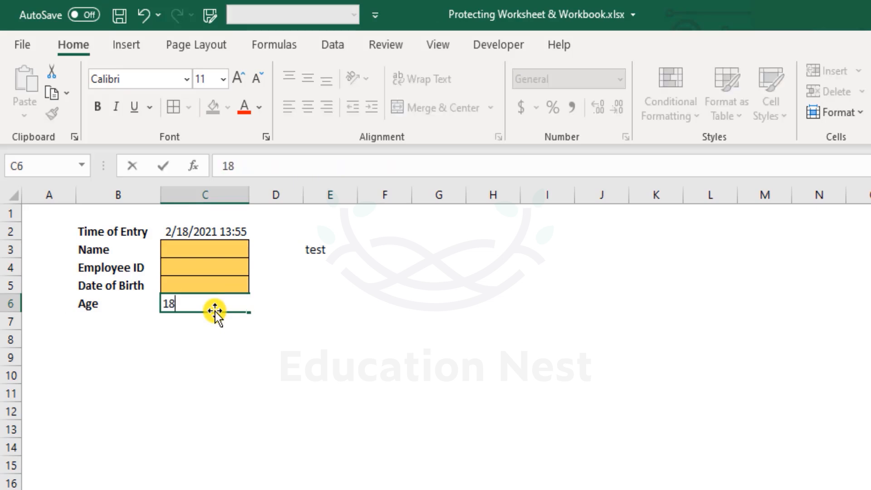
{"action": "key", "text": "Return"}
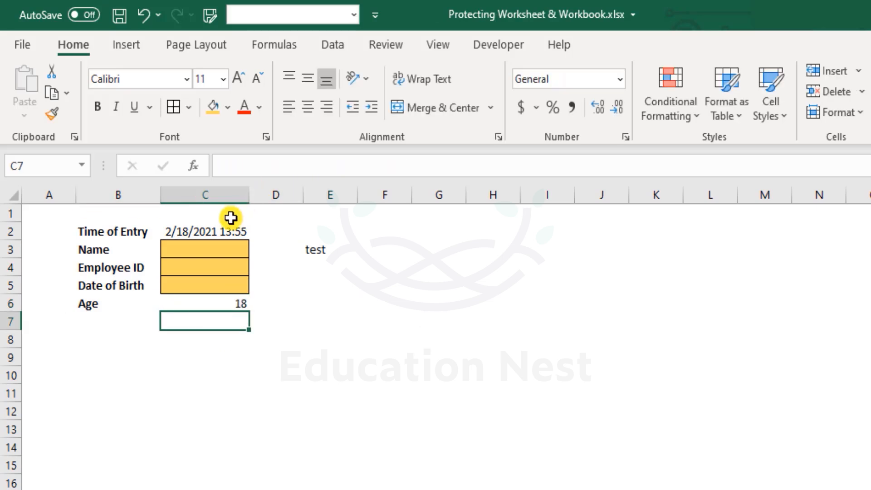
Step: Overwrite the Time of Entry formula in C2 with 2/18/2021 13:00, and review the three edited cells
{"action": "left_click", "coordinate": [235, 231]}
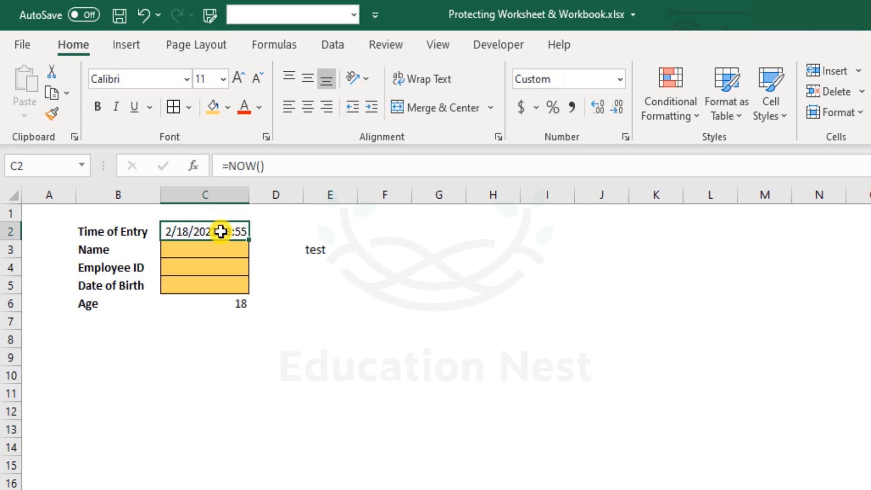
{"action": "type", "text": "2"}
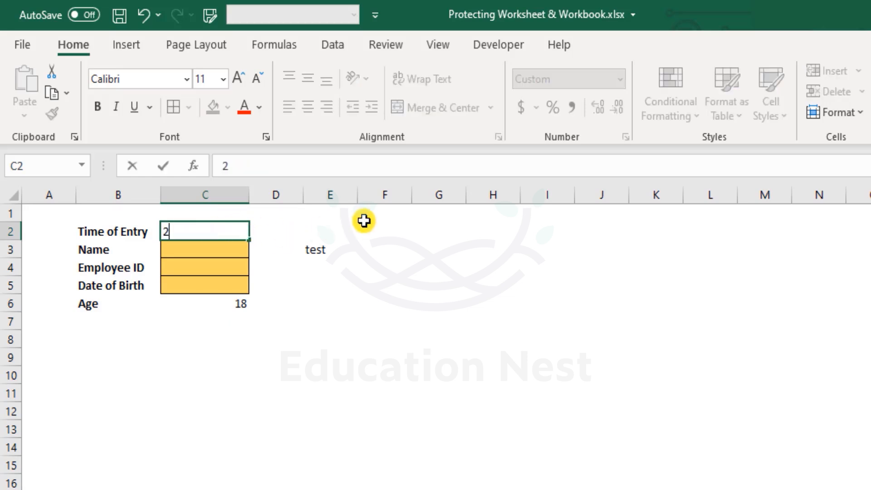
{"action": "type", "text": "/18/2"}
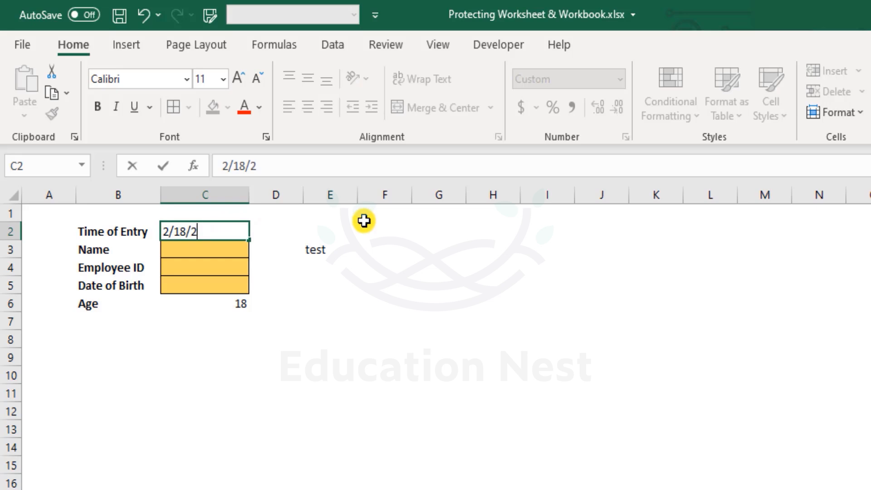
{"action": "type", "text": "021 13:00"}
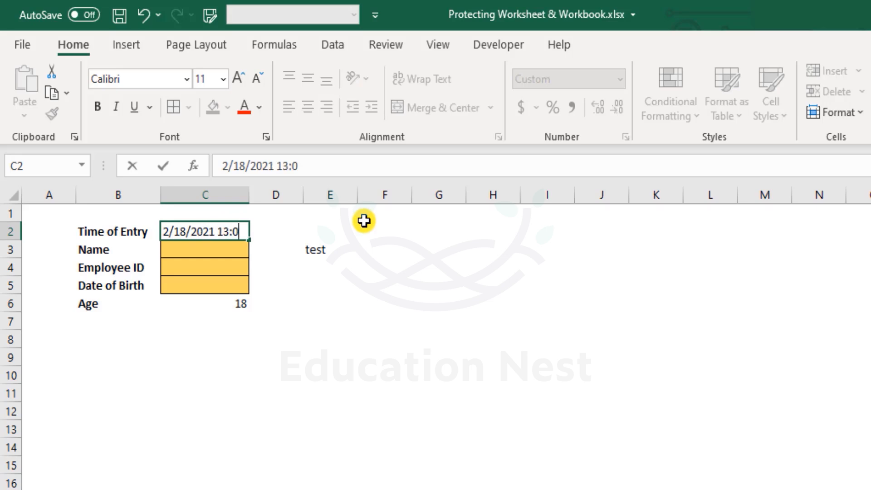
{"action": "key", "text": "Return"}
{"action": "key", "text": "Up"}
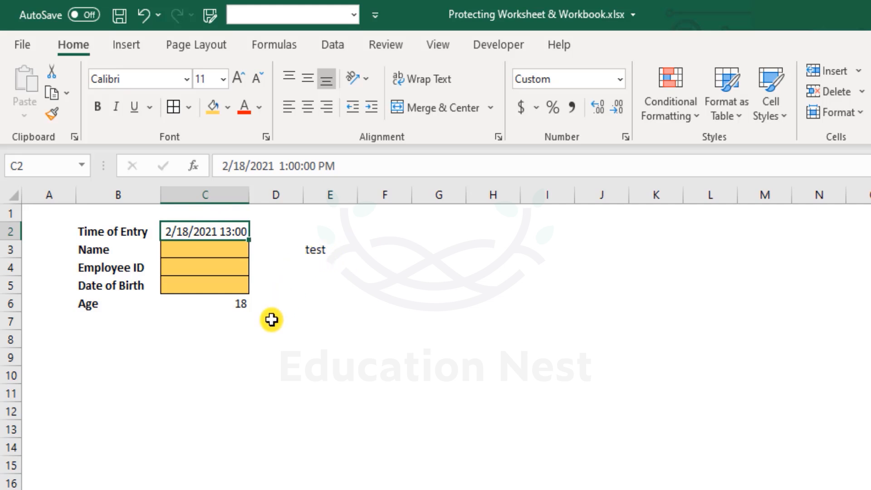
{"action": "left_click", "coordinate": [232, 303]}
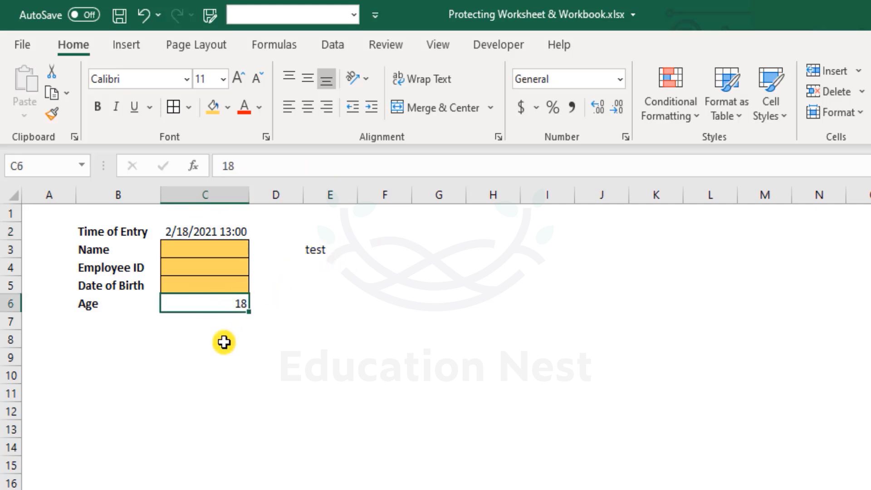
{"action": "left_click", "coordinate": [314, 250]}
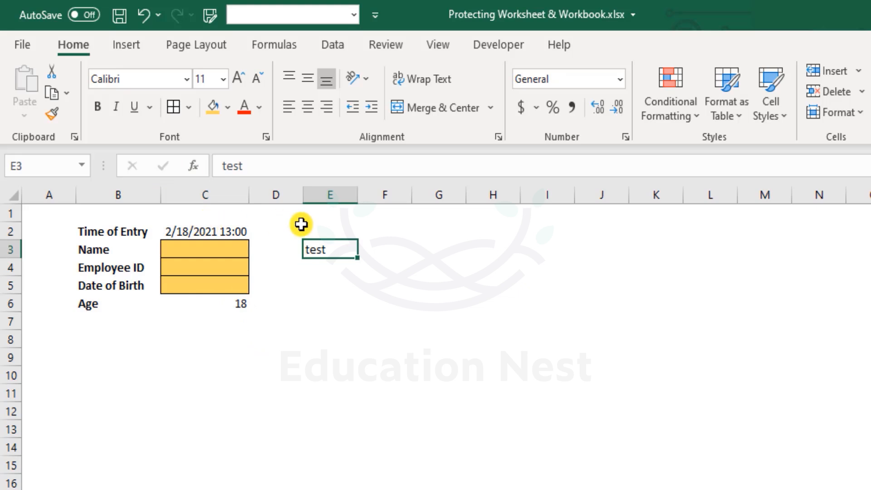
Step: Undo the trial entries in C2, C6 and E3, and review the input cells C3:C5
{"action": "key", "text": "ctrl+z"}
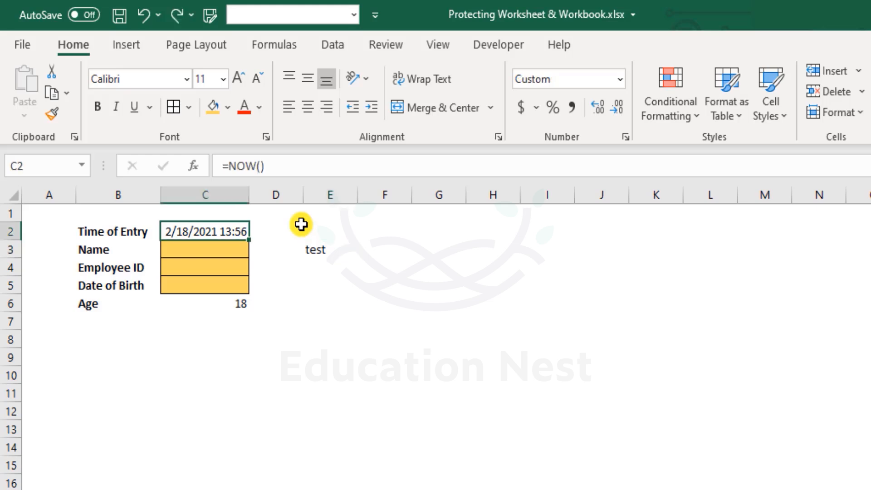
{"action": "key", "text": "ctrl+z"}
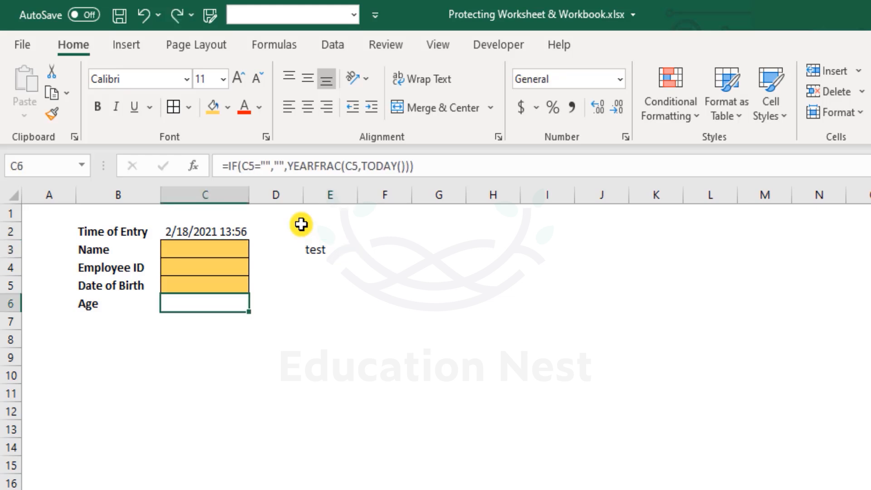
{"action": "key", "text": "ctrl+z"}
{"action": "left_click", "coordinate": [278, 321]}
{"action": "left_click_drag", "start_coordinate": [221, 255], "coordinate": [227, 284]}
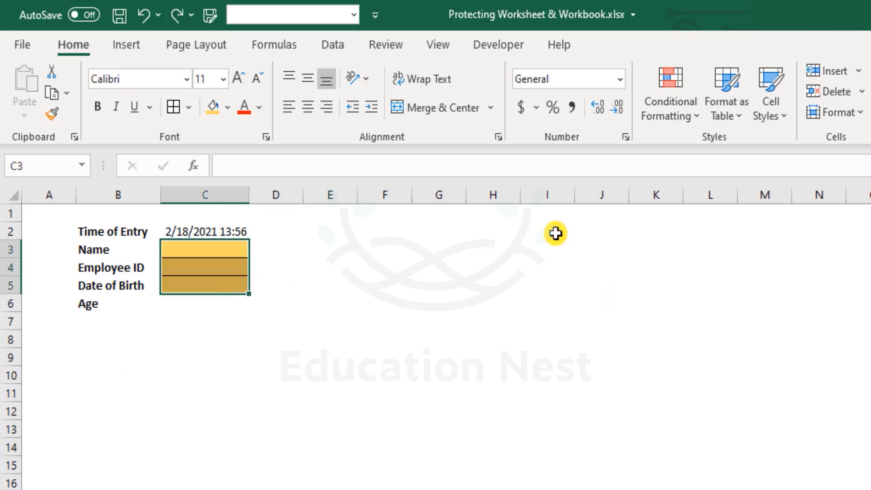
{"action": "left_click", "coordinate": [438, 248]}
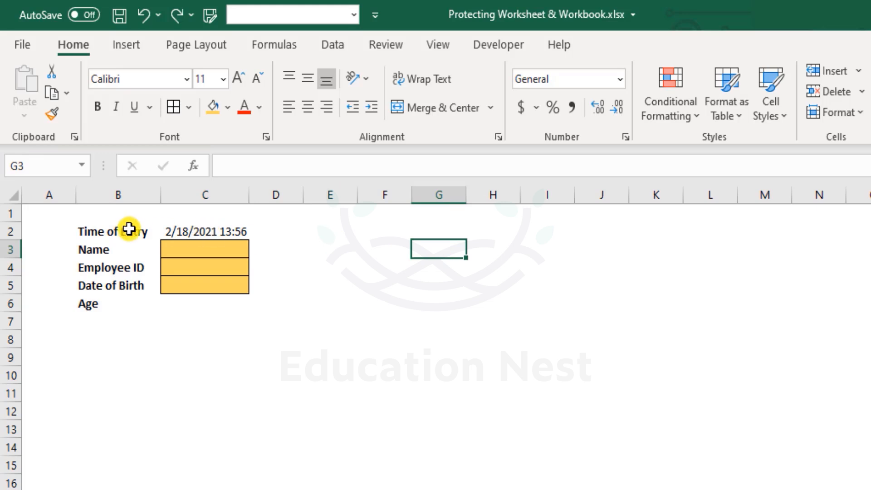
Step: Examine the cell protection settings of the Time of Entry label in B2, and leave them without applying any change
{"action": "right_click", "coordinate": [129, 230]}
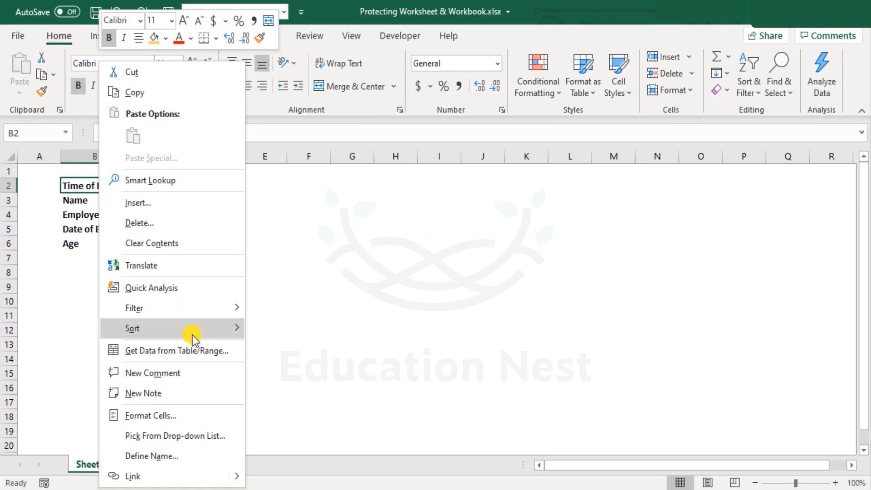
{"action": "left_click", "coordinate": [180, 419]}
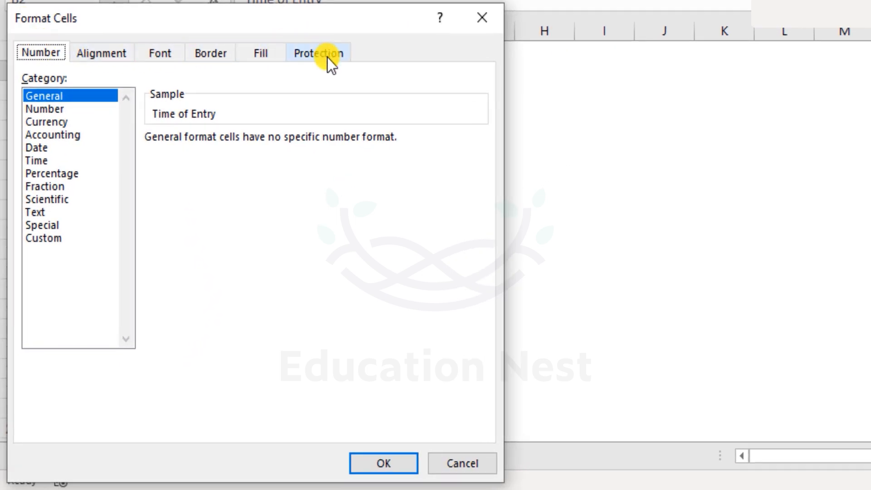
{"action": "left_click", "coordinate": [327, 57]}
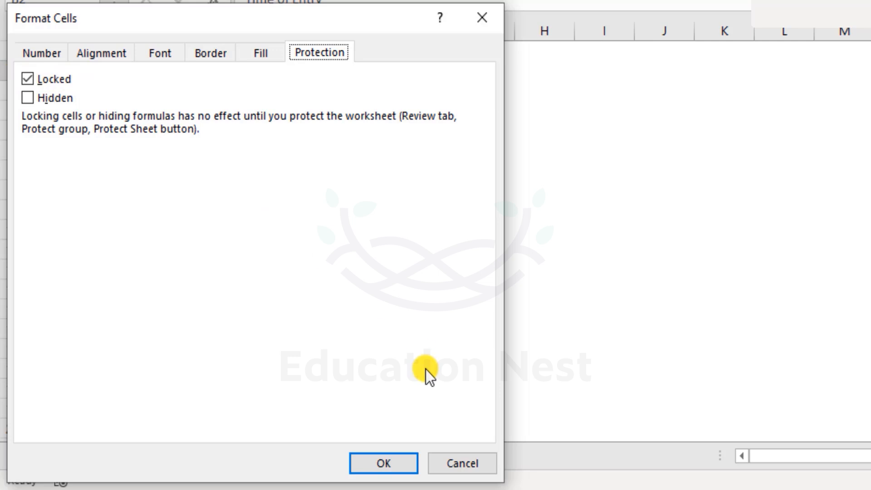
{"action": "left_click", "coordinate": [28, 78]}
{"action": "left_click", "coordinate": [478, 470]}
Step: Review the contents of the Date of Birth cell C5, the Time of Entry cell C2 and the Age cell C6
{"action": "left_click_drag", "start_coordinate": [50, 172], "coordinate": [550, 300]}
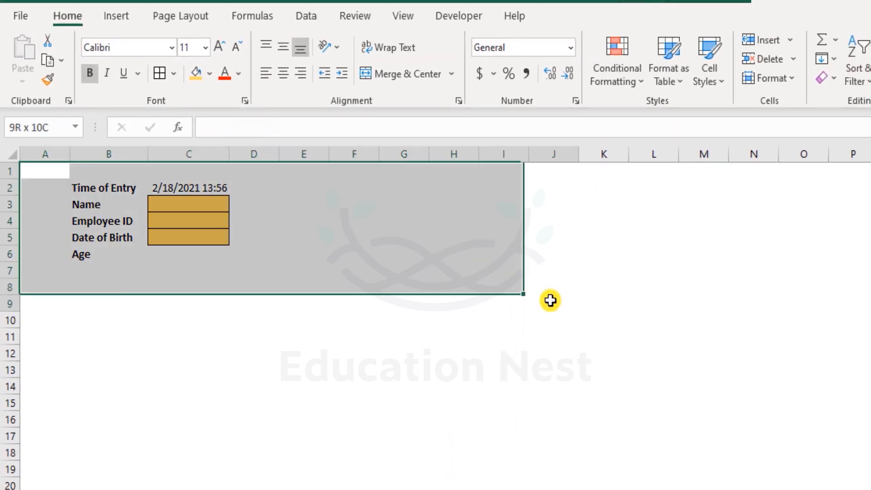
{"action": "left_click", "coordinate": [204, 241]}
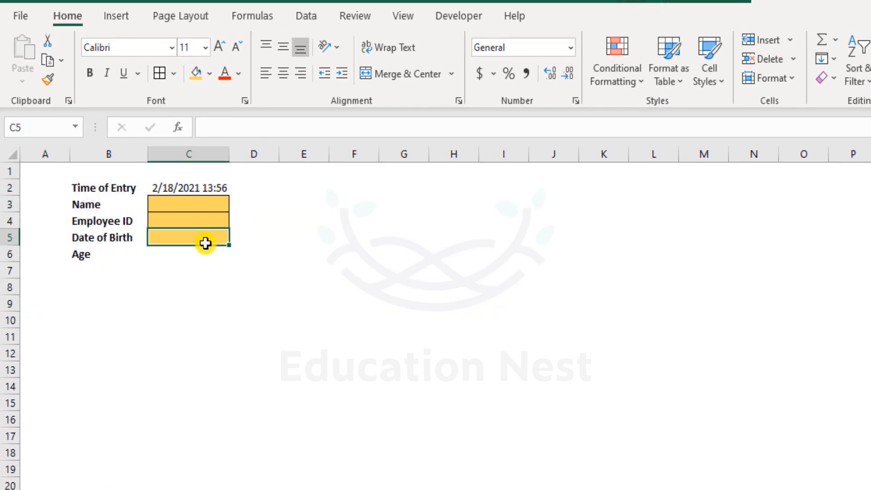
{"action": "left_click", "coordinate": [210, 183]}
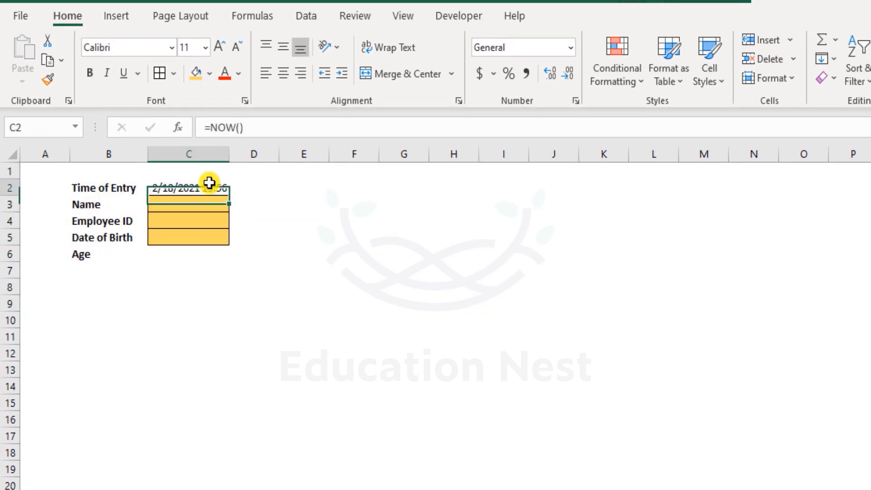
{"action": "left_click", "coordinate": [203, 253]}
Step: Examine the cell protection settings of the whole form range B2:C6, and leave them without applying any change
{"action": "left_click_drag", "start_coordinate": [202, 252], "coordinate": [123, 192]}
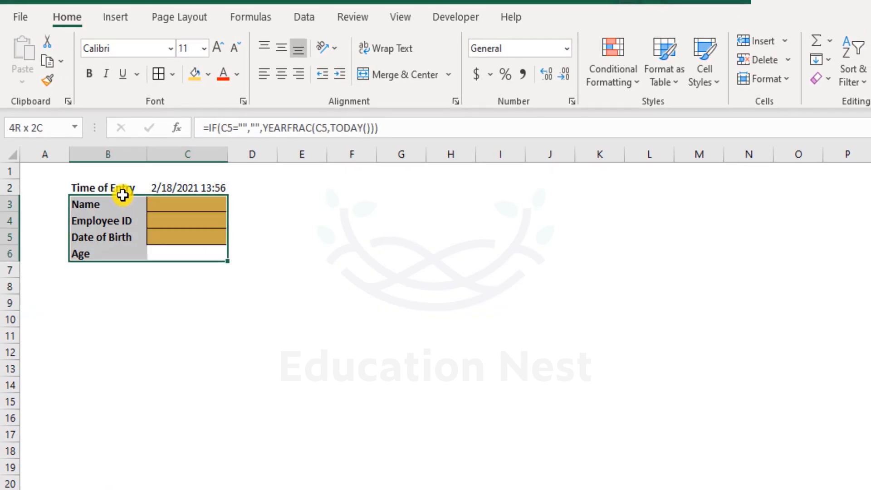
{"action": "right_click", "coordinate": [123, 192]}
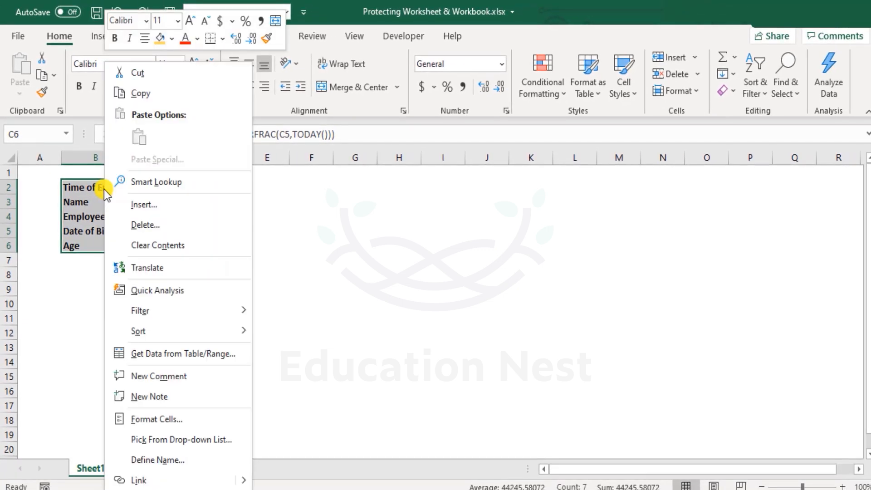
{"action": "left_click", "coordinate": [162, 416]}
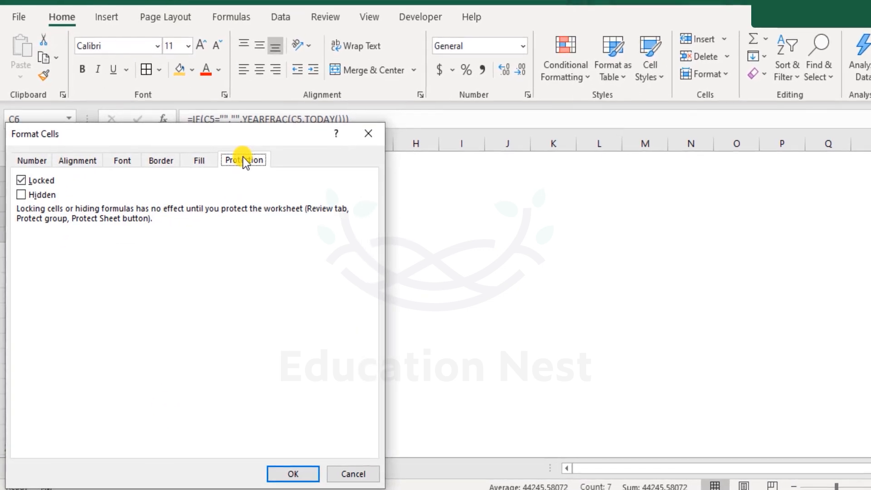
{"action": "left_click", "coordinate": [22, 178]}
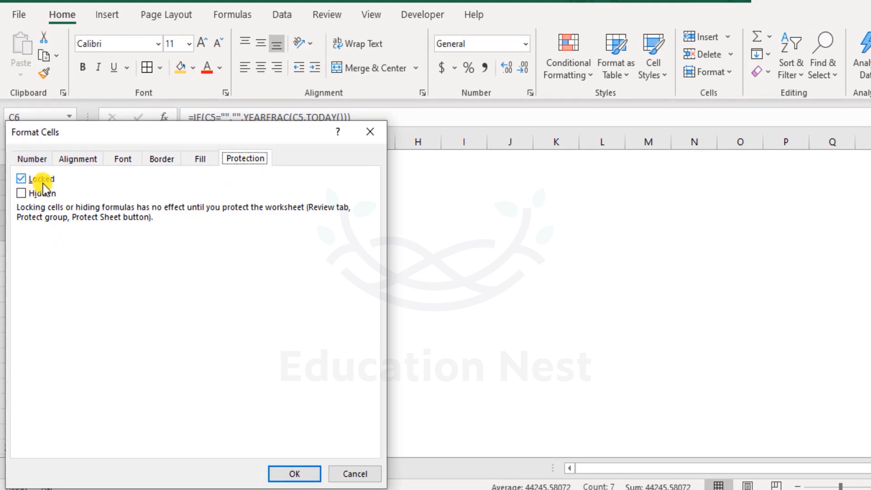
{"action": "left_click", "coordinate": [344, 473]}
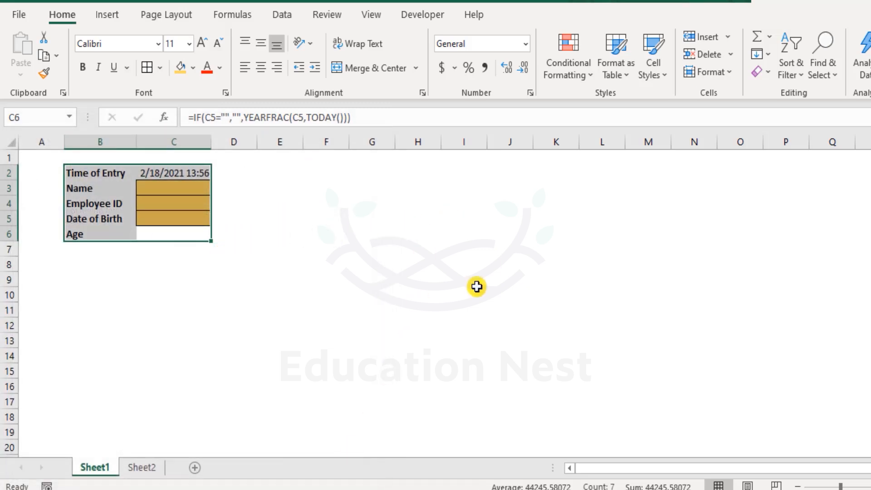
Step: Protect Sheet1 with an unprotect password, allowing users only to select locked and unlocked cells, and confirm the password
{"action": "left_click", "coordinate": [39, 158]}
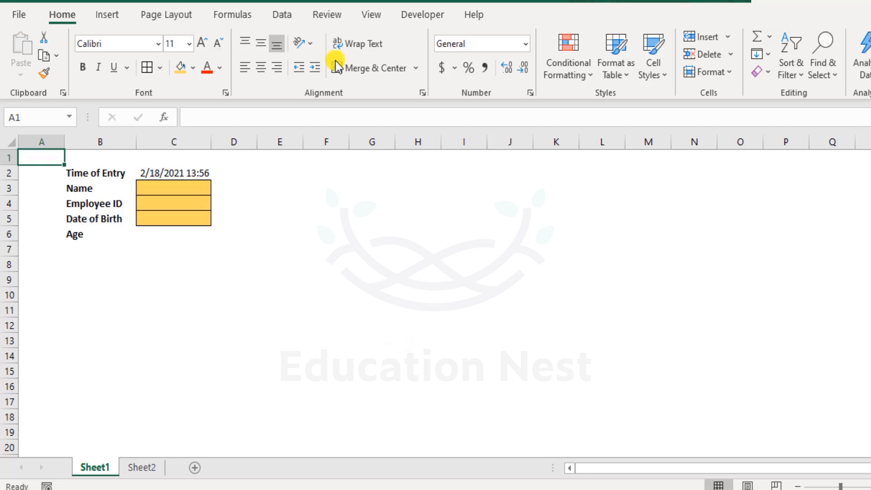
{"action": "left_click", "coordinate": [337, 19]}
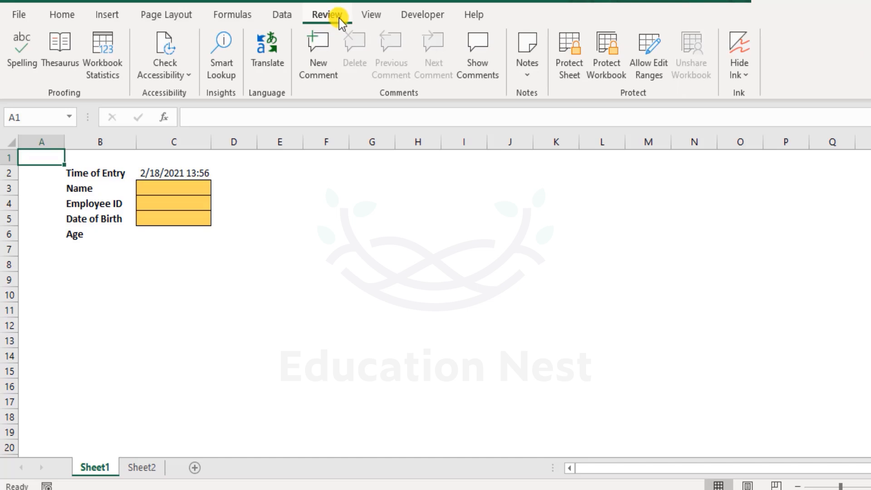
{"action": "left_click", "coordinate": [575, 76]}
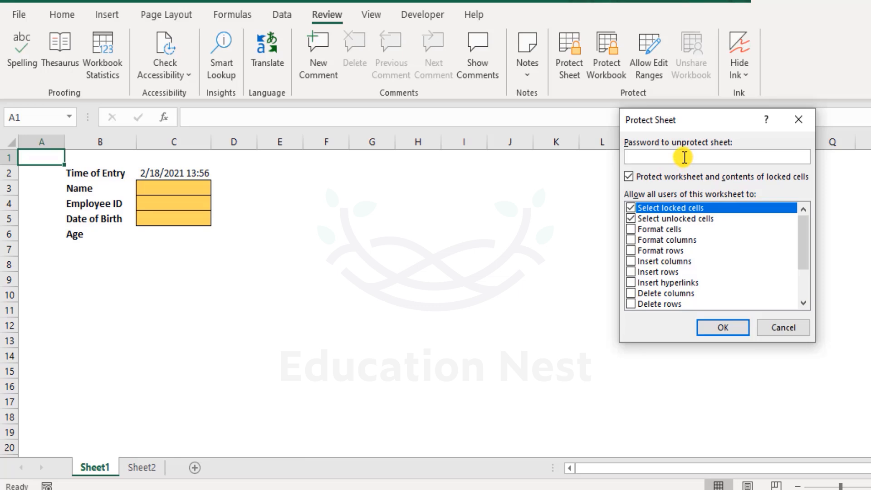
{"action": "type", "text": "123456"}
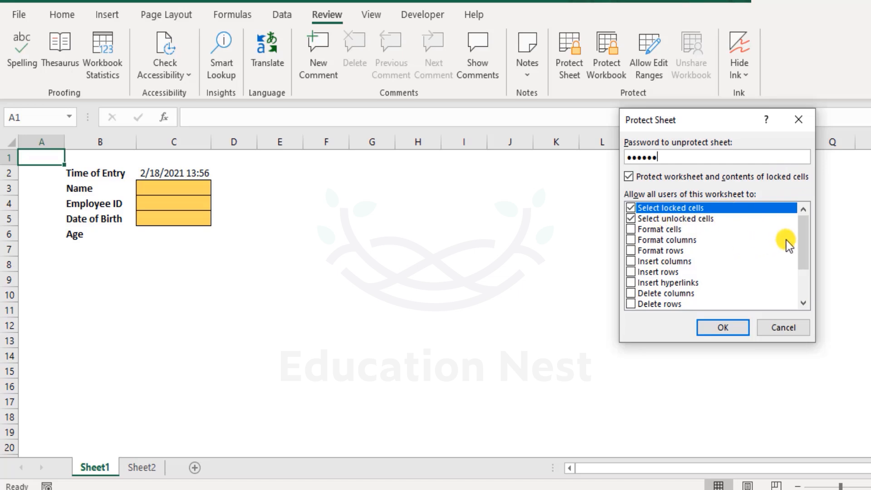
{"action": "left_click_drag", "start_coordinate": [803, 234], "coordinate": [798, 214]}
{"action": "left_click", "coordinate": [730, 326]}
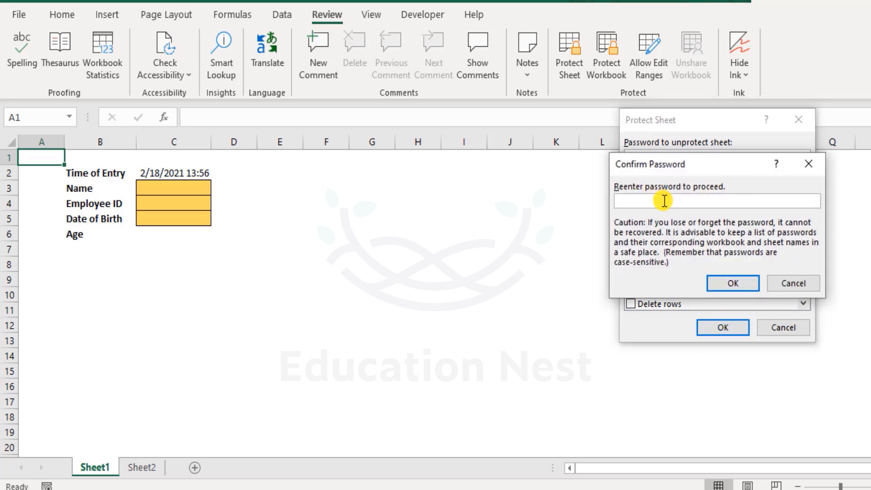
{"action": "type", "text": "123456"}
{"action": "left_click", "coordinate": [734, 285]}
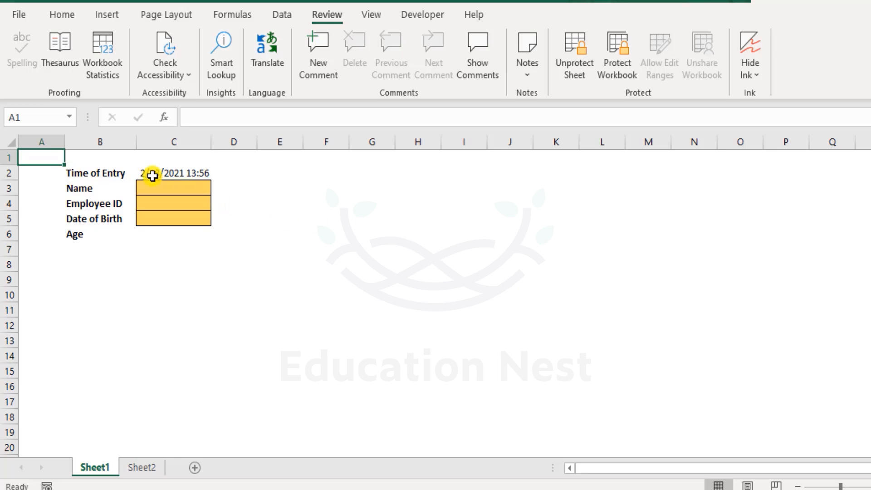
Step: Try to clear the Age formula in C6 and to edit the Date of Birth cell C5 on the protected sheet
{"action": "left_click", "coordinate": [170, 235]}
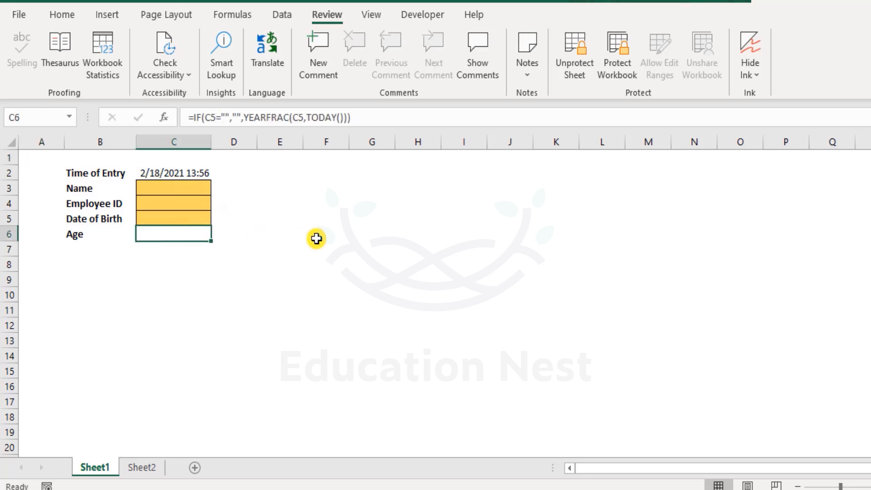
{"action": "key", "text": "Delete"}
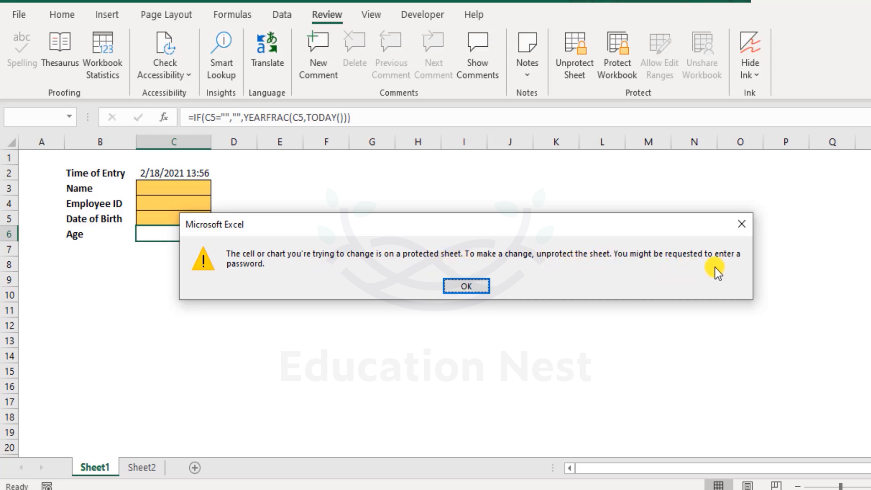
{"action": "left_click", "coordinate": [479, 284]}
{"action": "double_click", "coordinate": [184, 217]}
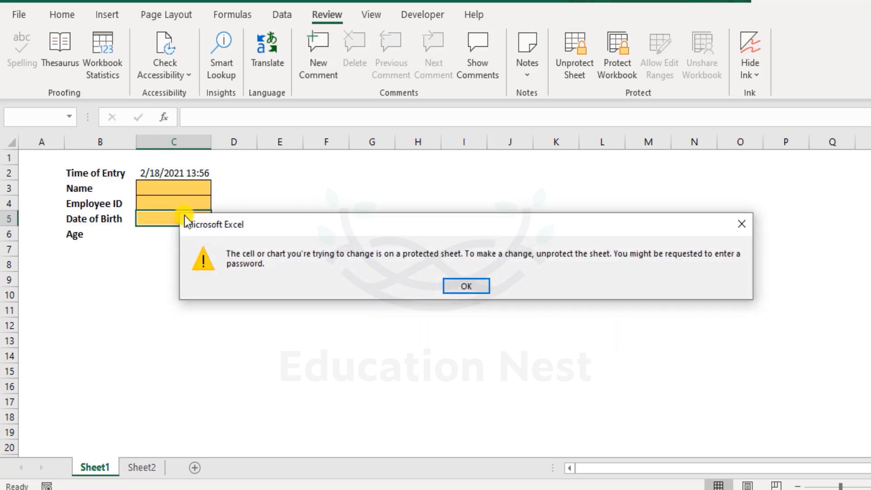
{"action": "left_click", "coordinate": [466, 285]}
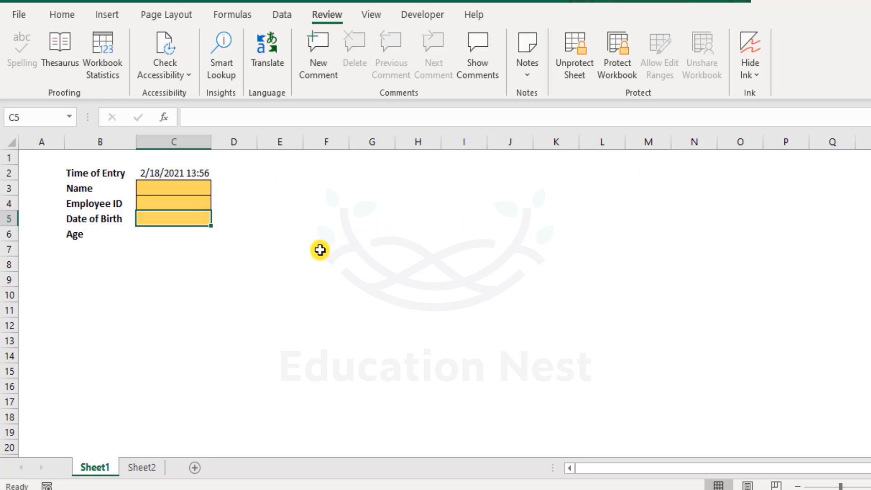
Step: Unprotect Sheet1 by entering the sheet password
{"action": "left_click", "coordinate": [575, 73]}
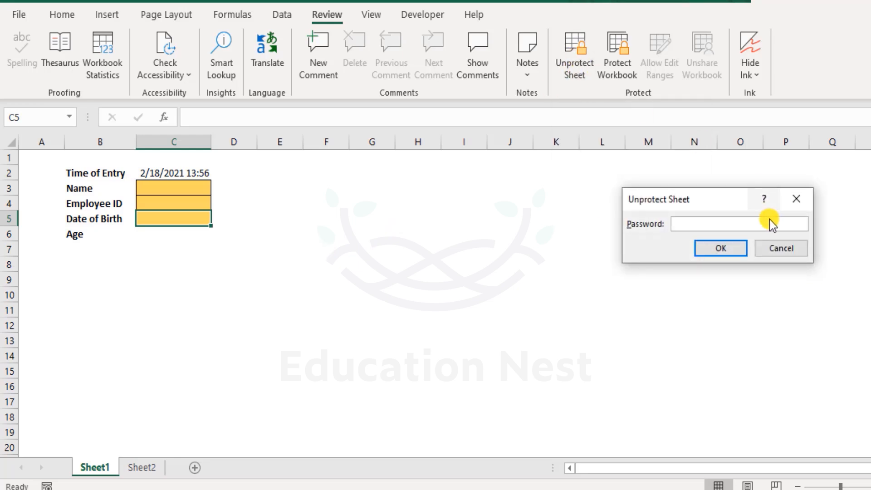
{"action": "type", "text": "123456"}
{"action": "key", "text": "Return"}
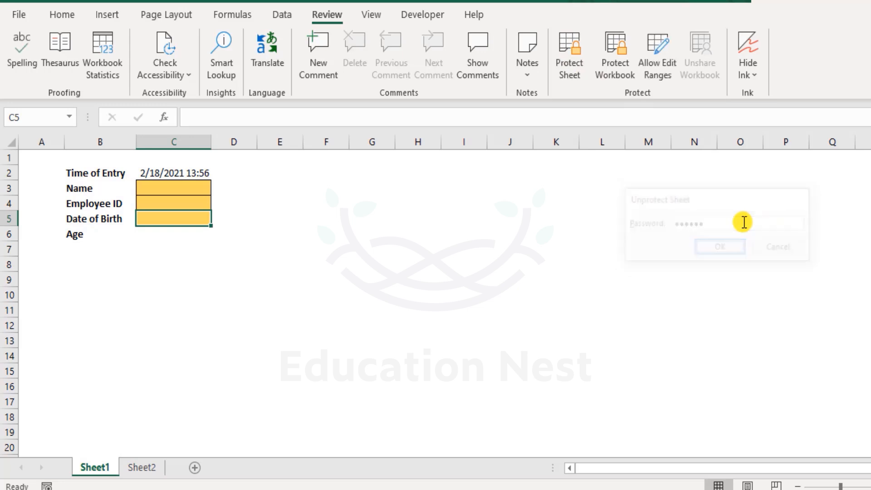
Step: Overwrite the Age formula in C6 with 18 as a trial on the unprotected sheet, and undo the entry
{"action": "left_click", "coordinate": [180, 247]}
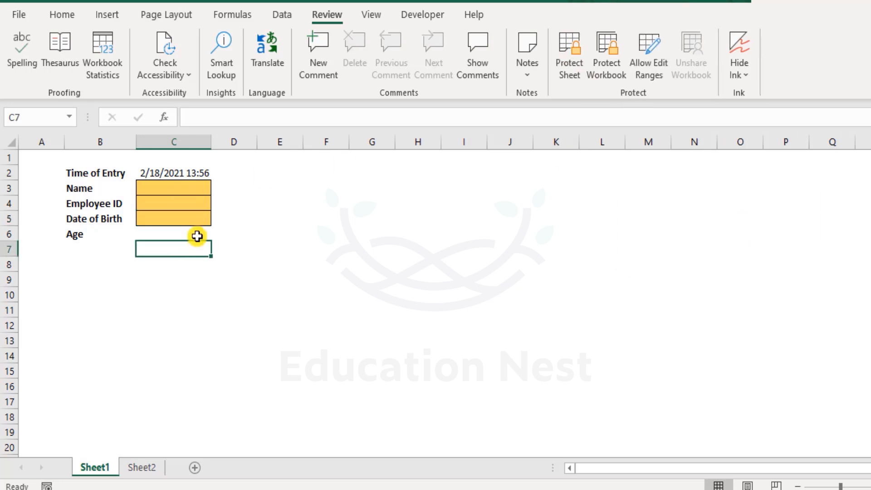
{"action": "left_click", "coordinate": [197, 235]}
{"action": "type", "text": "18"}
{"action": "key", "text": "Return"}
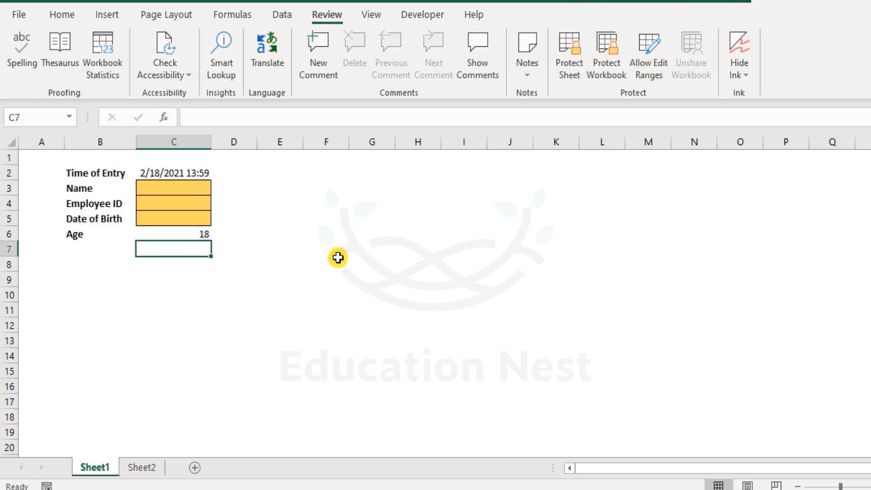
{"action": "key", "text": "ctrl+z"}
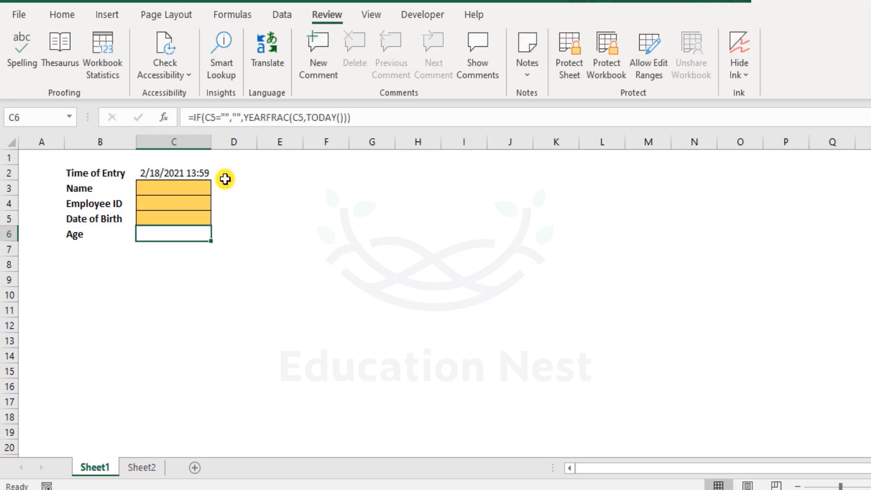
Step: Enter "test" in the Employee ID cell C4 as a trial, and undo the entry
{"action": "key", "text": "Up"}
{"action": "key", "text": "Up"}
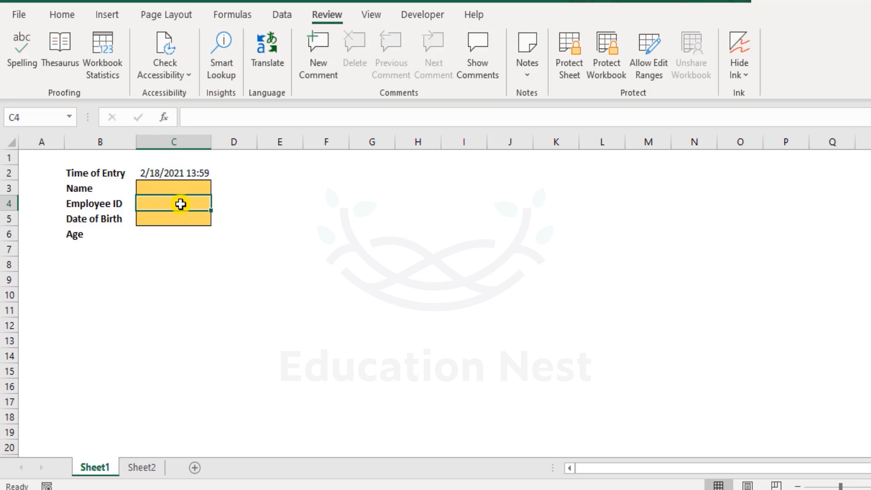
{"action": "type", "text": "test"}
{"action": "key", "text": "Return"}
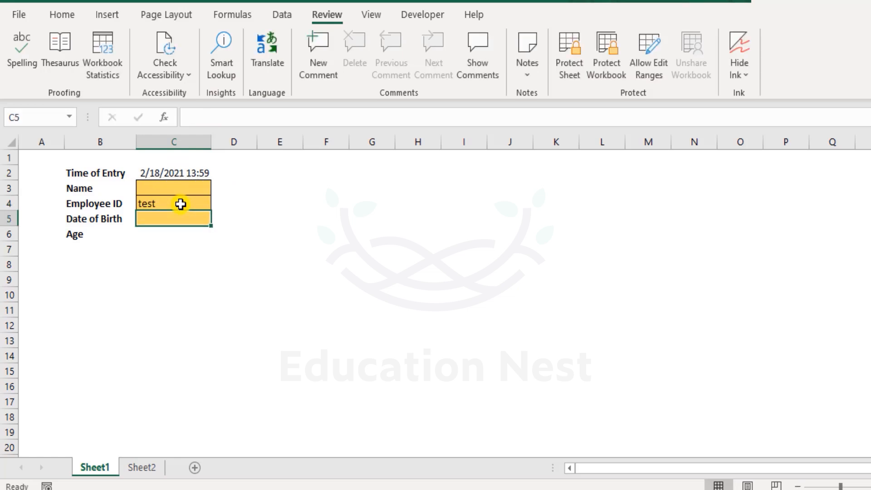
{"action": "key", "text": "ctrl+z"}
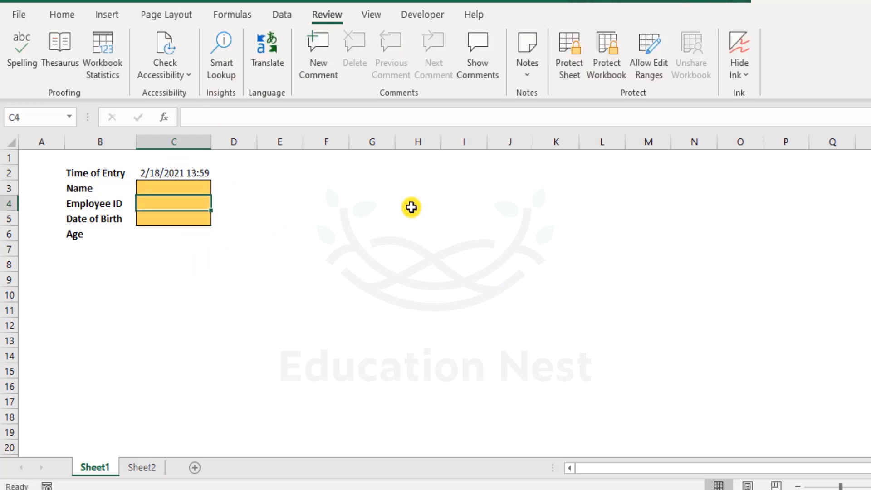
Step: Start a new allowed edit range titled Range1 that refers to the input cells C3:C5
{"action": "left_click", "coordinate": [253, 203]}
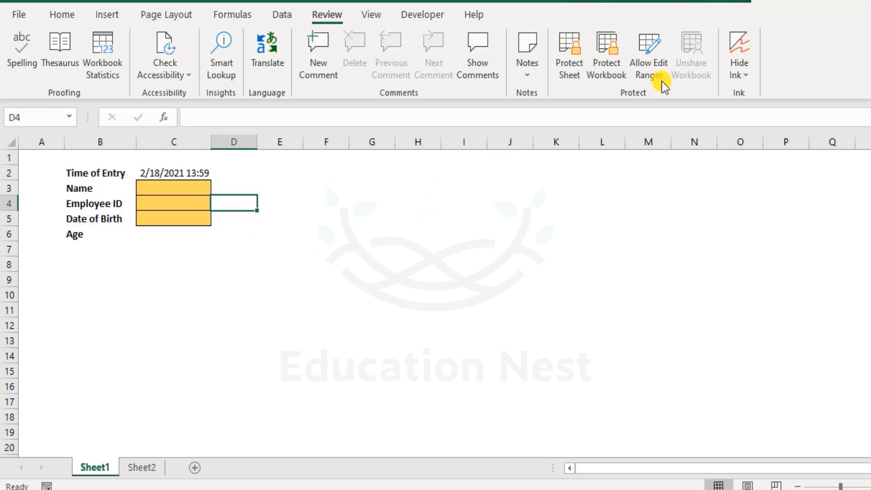
{"action": "left_click", "coordinate": [644, 54]}
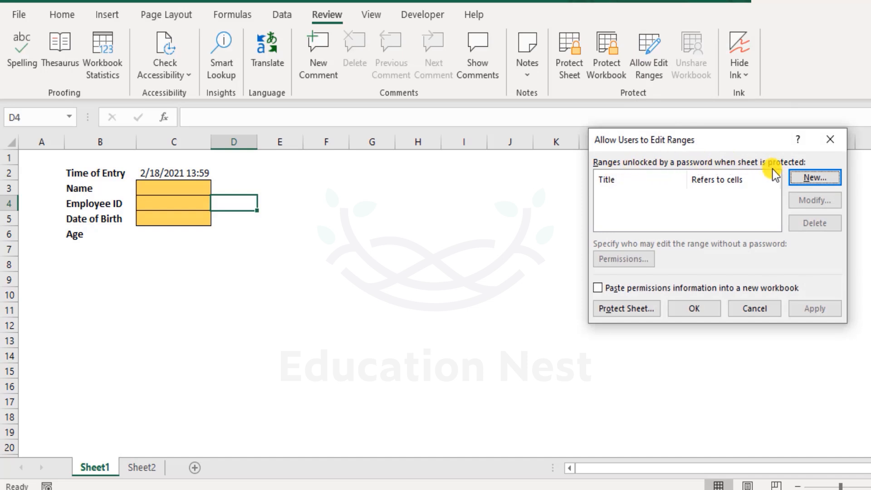
{"action": "left_click", "coordinate": [811, 176]}
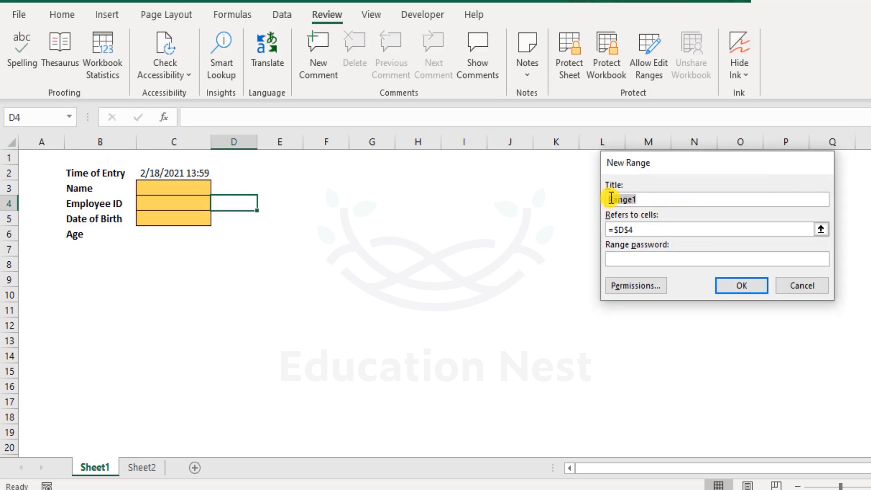
{"action": "left_click", "coordinate": [647, 228]}
{"action": "left_click_drag", "start_coordinate": [622, 229], "coordinate": [606, 229]}
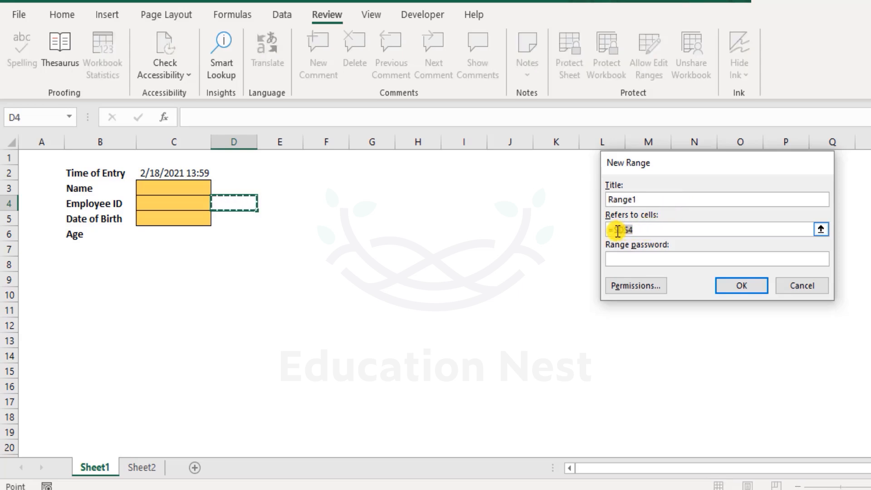
{"action": "key", "text": "BackSpace"}
{"action": "left_click_drag", "start_coordinate": [176, 188], "coordinate": [179, 214]}
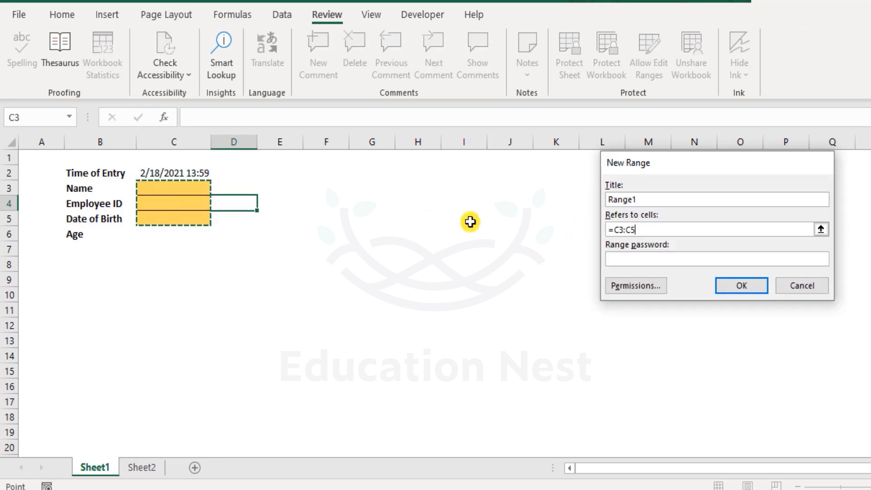
Step: Set a range password for the C3:C5 edit range, and confirm it to add the range
{"action": "left_click", "coordinate": [686, 258]}
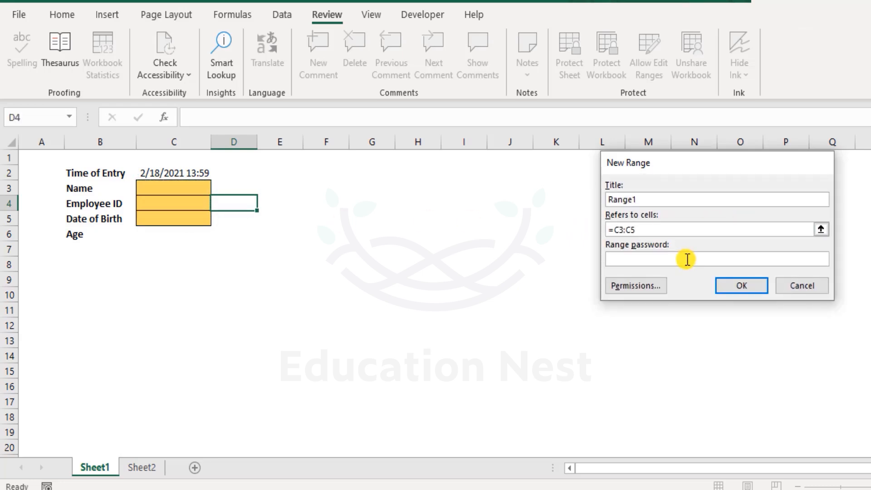
{"action": "type", "text": "123456"}
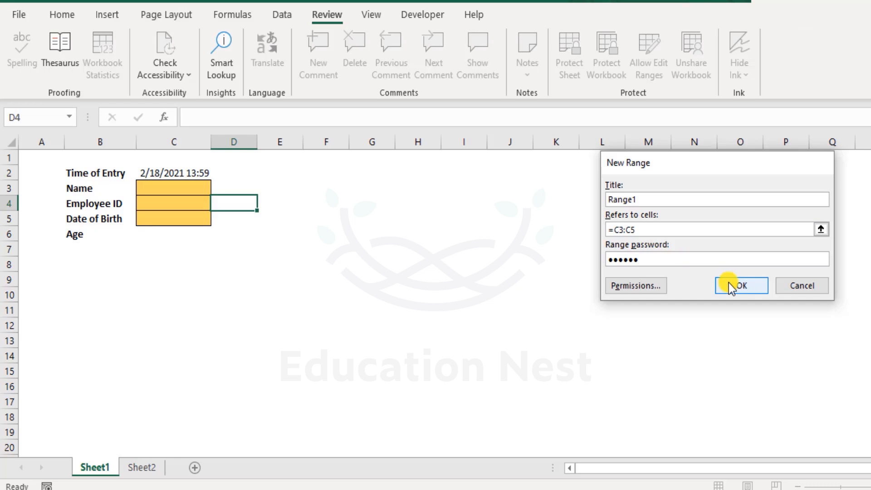
{"action": "left_click", "coordinate": [755, 284]}
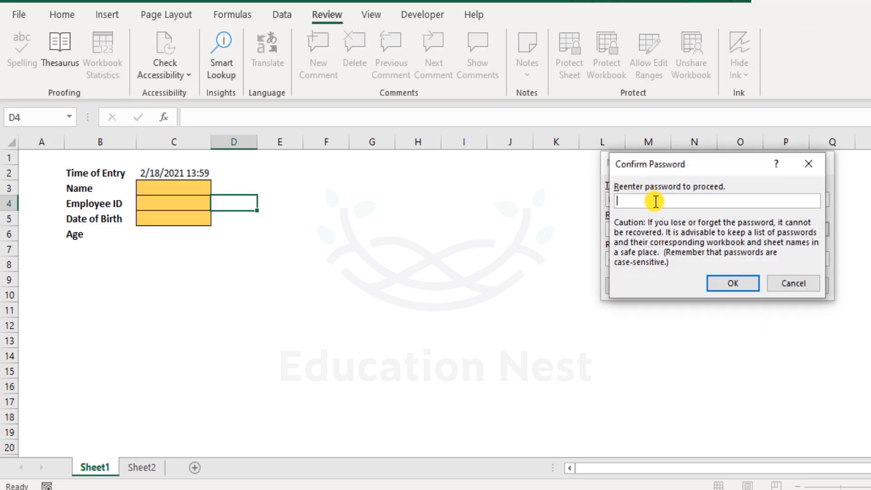
{"action": "type", "text": "******"}
{"action": "left_click", "coordinate": [720, 281]}
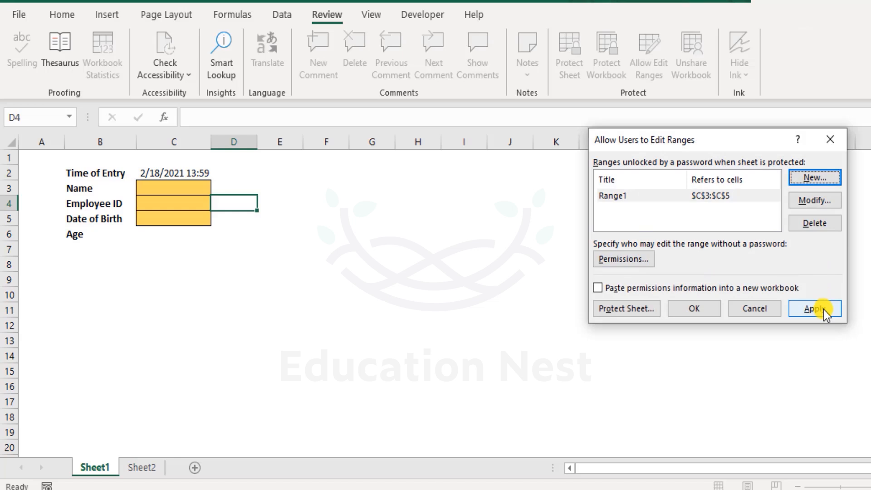
Step: Apply the new C3:C5 edit range and close the list of allowed edit ranges
{"action": "left_click", "coordinate": [823, 309]}
{"action": "left_click", "coordinate": [694, 309]}
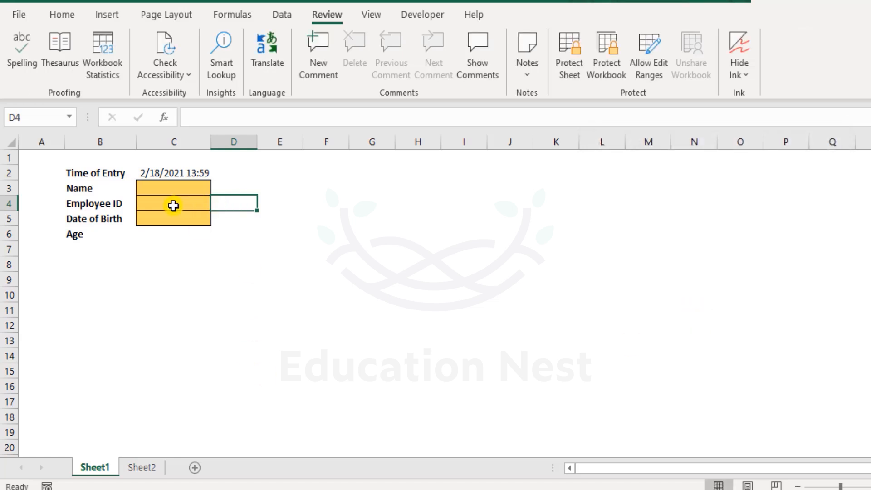
Step: Enter "efef" in the Employee ID cell C4 as a trial before protecting the sheet, and undo the entry
{"action": "left_click", "coordinate": [173, 206]}
{"action": "type", "text": "efef"}
{"action": "key", "text": "Return"}
{"action": "key", "text": "ctrl+z"}
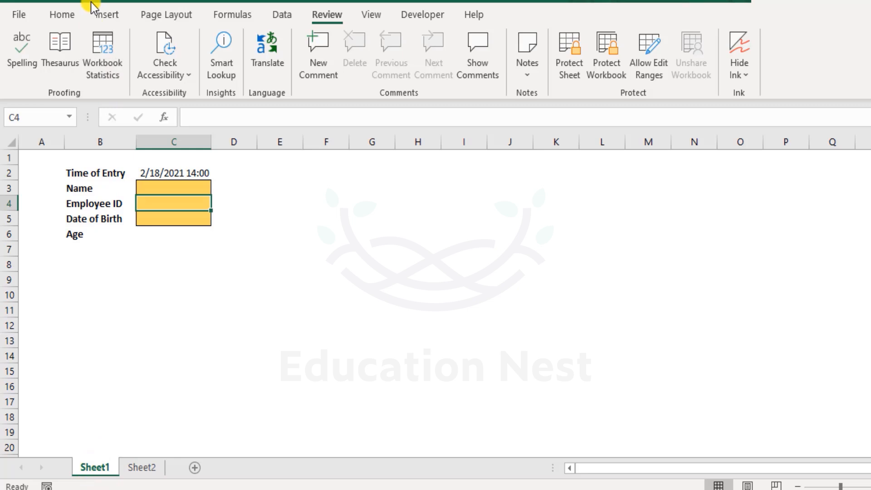
{"action": "left_click", "coordinate": [67, 16]}
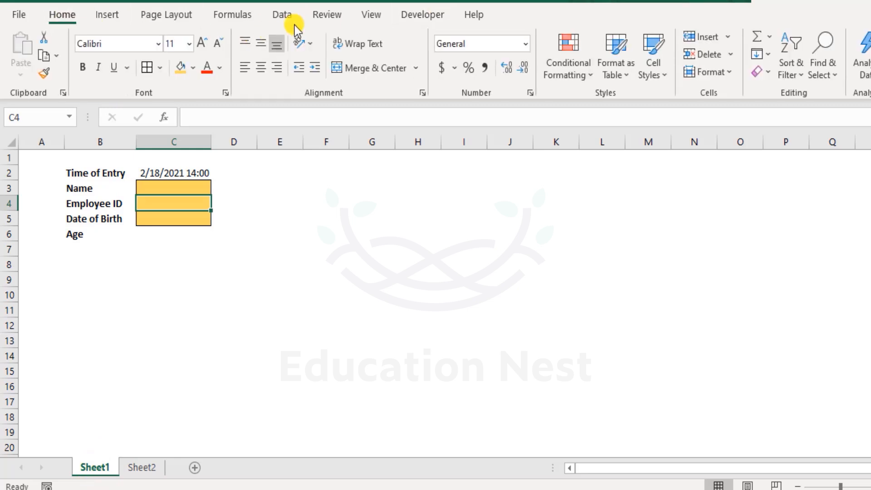
{"action": "left_click", "coordinate": [339, 20]}
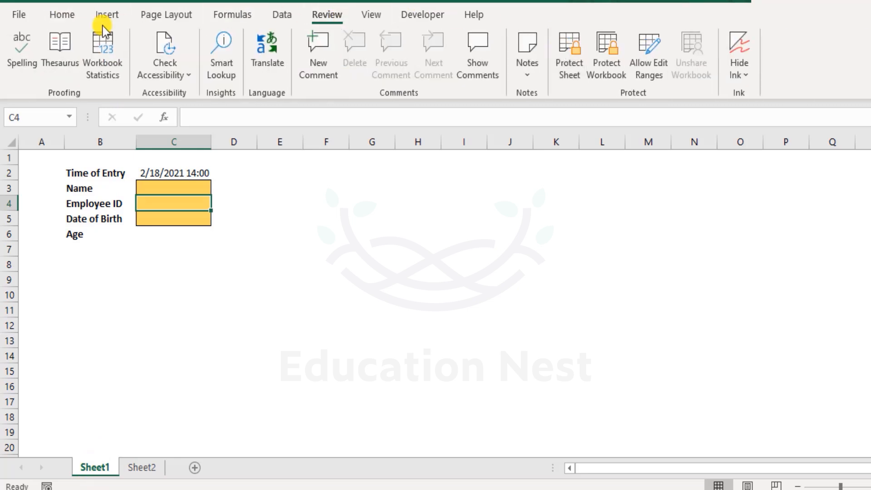
{"action": "left_click", "coordinate": [64, 13]}
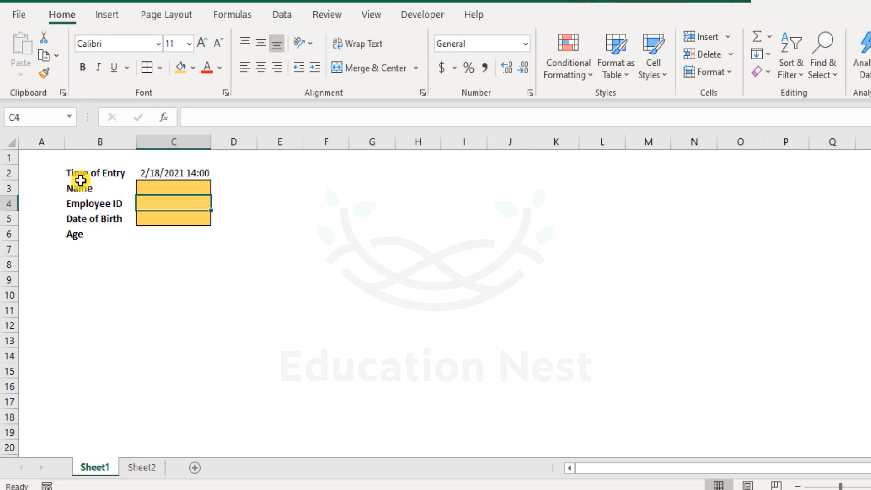
Step: Protect Sheet1 with an unprotect password, allowing only selection of locked and unlocked cells, and confirm the password
{"action": "right_click", "coordinate": [93, 466]}
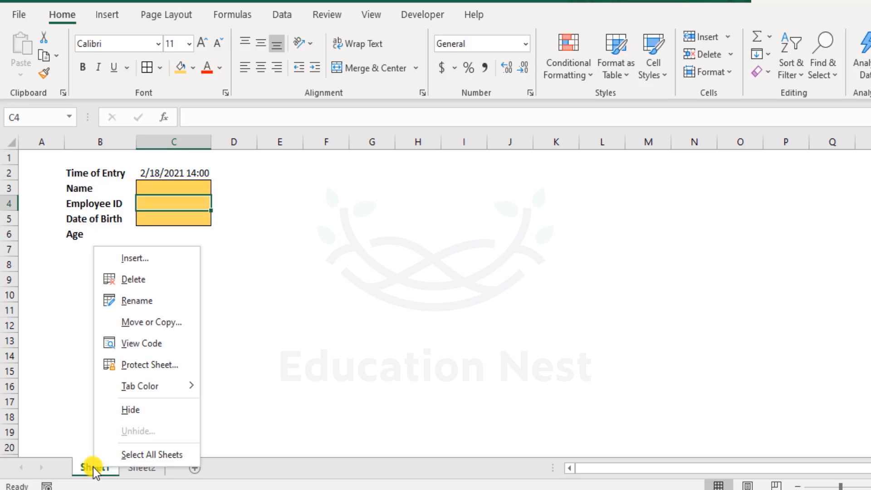
{"action": "left_click", "coordinate": [146, 364]}
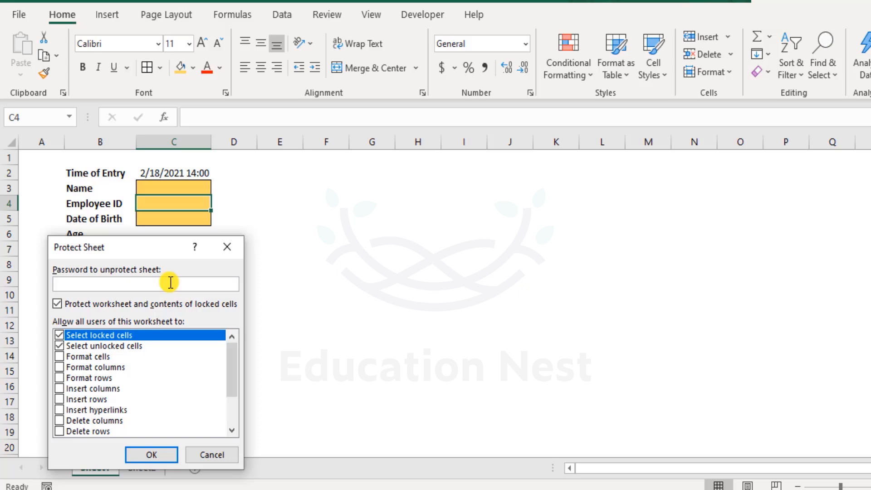
{"action": "type", "text": "123456"}
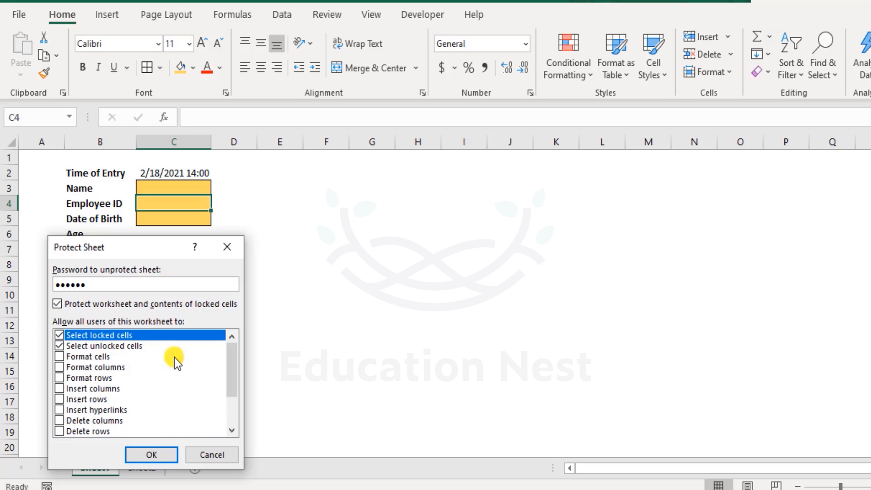
{"action": "left_click", "coordinate": [163, 453]}
{"action": "type", "text": "123456"}
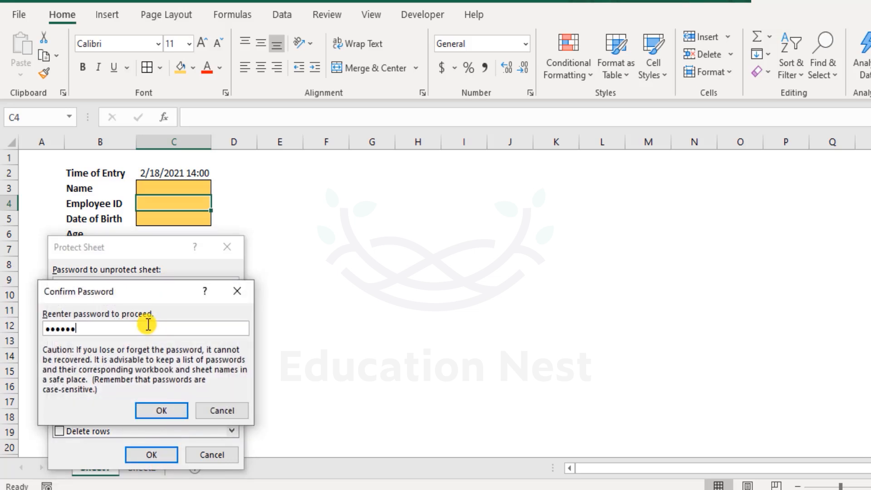
{"action": "left_click", "coordinate": [161, 409]}
Step: Try to edit the Time of Entry formula in C2 on the protected sheet, and dismiss the warning
{"action": "left_click", "coordinate": [198, 259]}
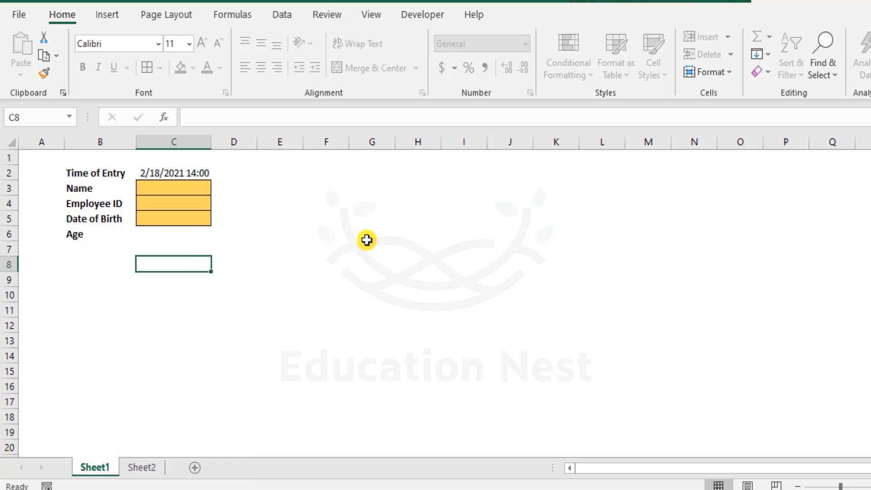
{"action": "left_click", "coordinate": [366, 240]}
{"action": "left_click", "coordinate": [240, 213]}
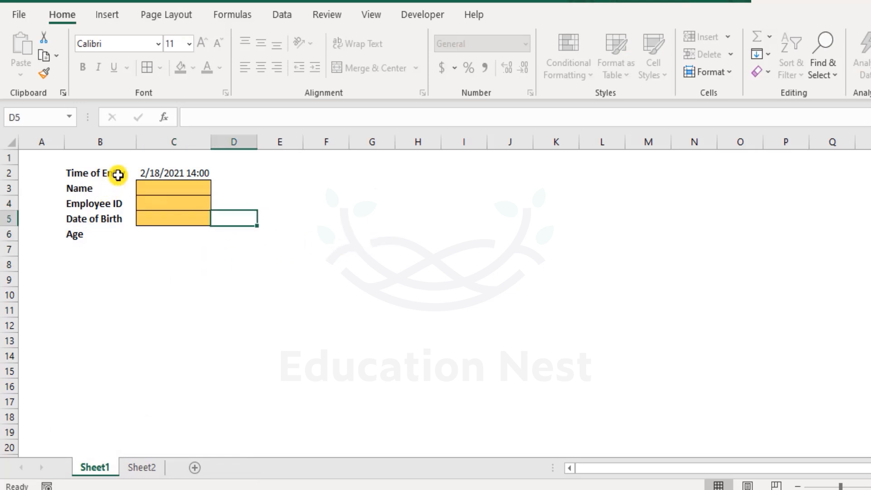
{"action": "double_click", "coordinate": [180, 172]}
{"action": "left_click", "coordinate": [458, 285]}
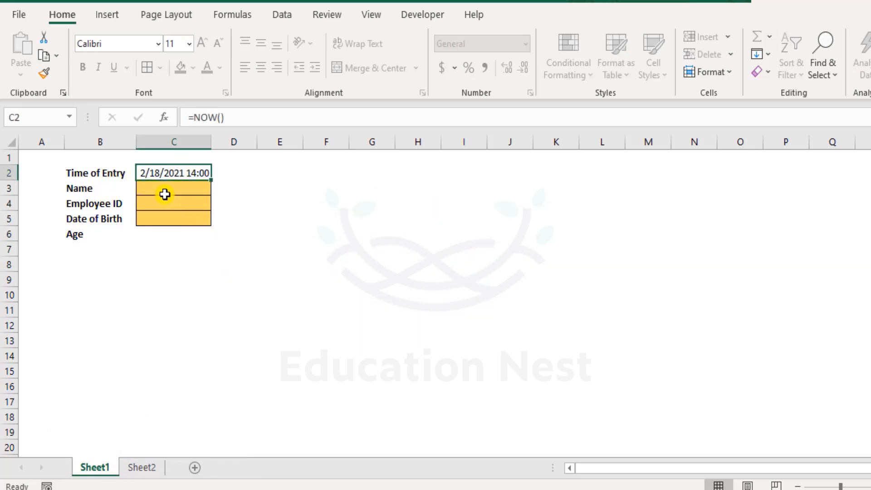
Step: Try to unlock the Name cell C3 by entering a range password, and dismiss the warning
{"action": "double_click", "coordinate": [166, 192]}
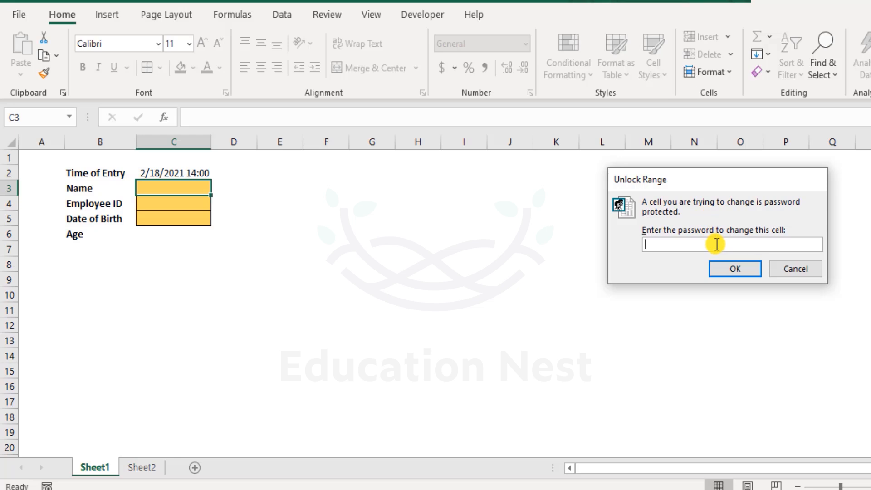
{"action": "type", "text": "123456"}
{"action": "key", "text": "Return"}
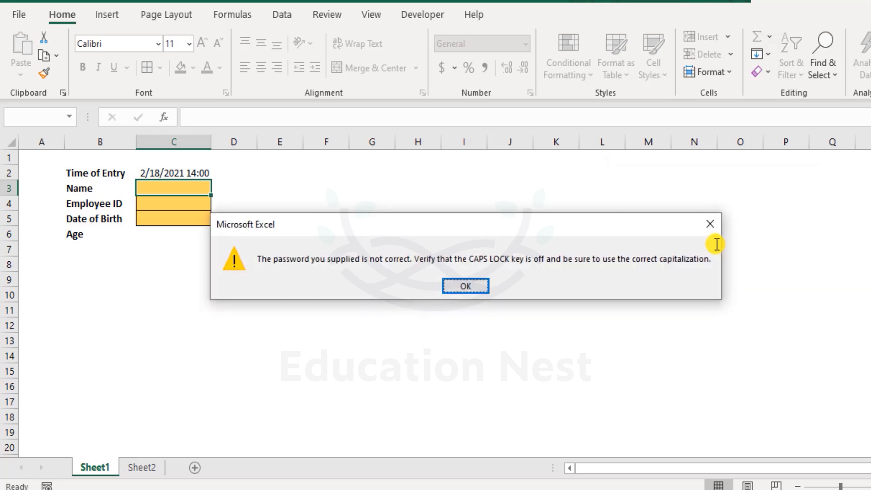
{"action": "key", "text": "Return"}
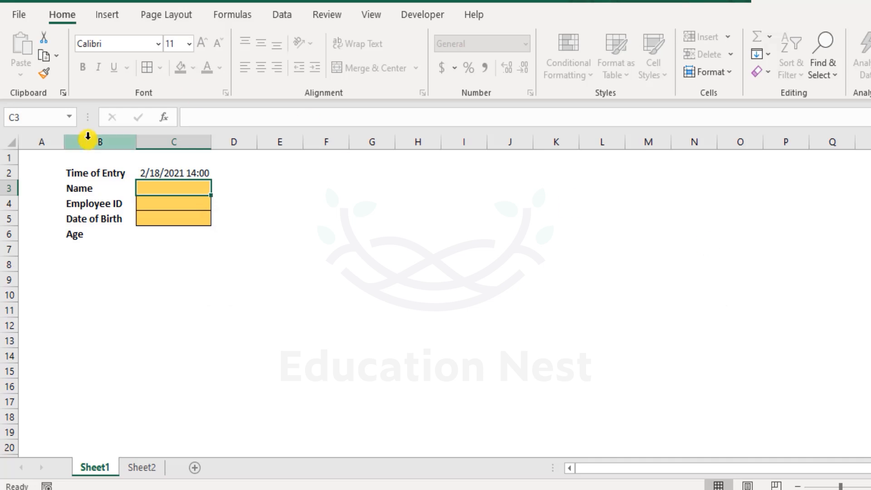
Step: Unlock the Name cell C3 with the range password, and enter the employee's name
{"action": "double_click", "coordinate": [183, 190]}
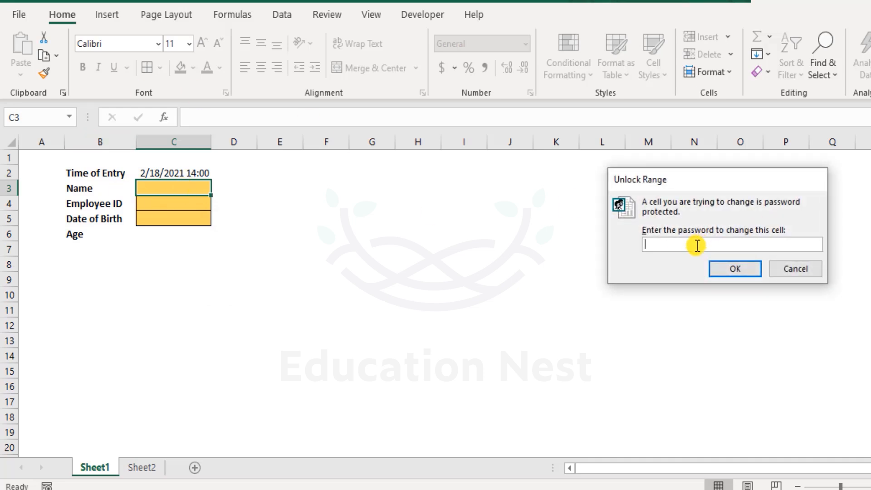
{"action": "type", "text": "123456"}
{"action": "key", "text": "Return"}
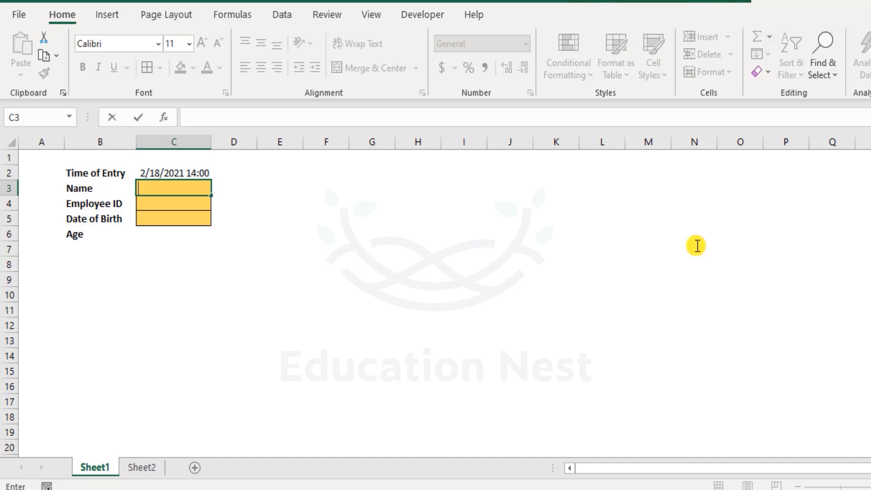
{"action": "type", "text": "James"}
{"action": "key", "text": "Return"}
{"action": "key", "text": "Up"}
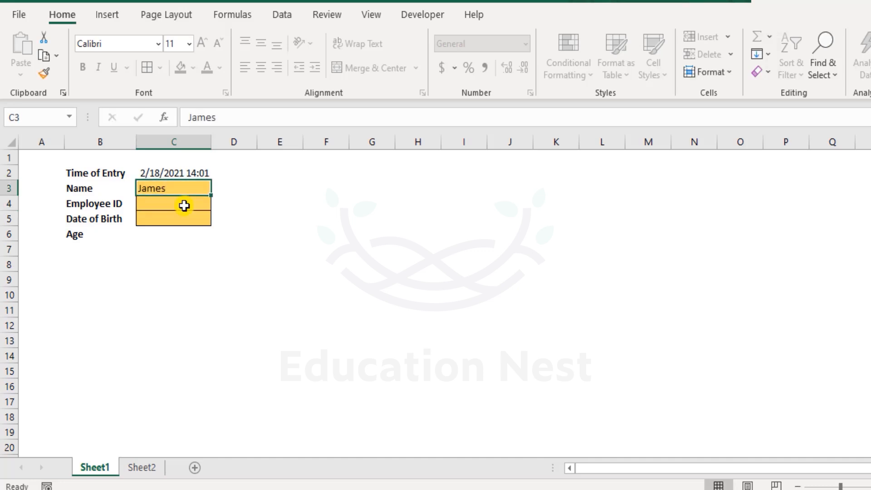
Step: Enter the employee's ID number in C4 and the date of birth in C5
{"action": "double_click", "coordinate": [184, 205]}
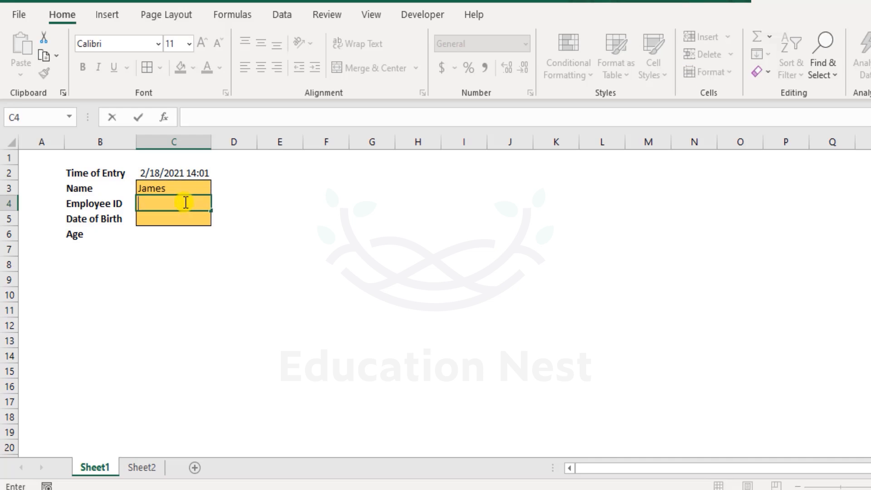
{"action": "type", "text": "890"}
{"action": "key", "text": "Return"}
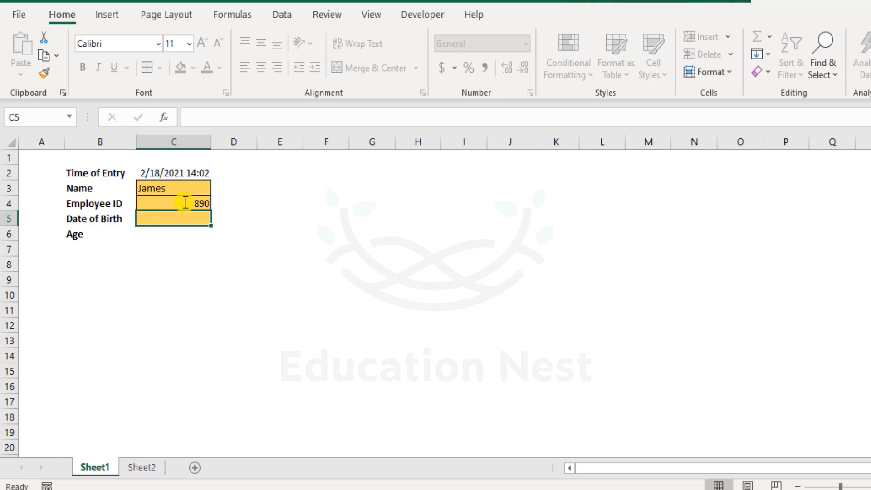
{"action": "type", "text": "12-12-"}
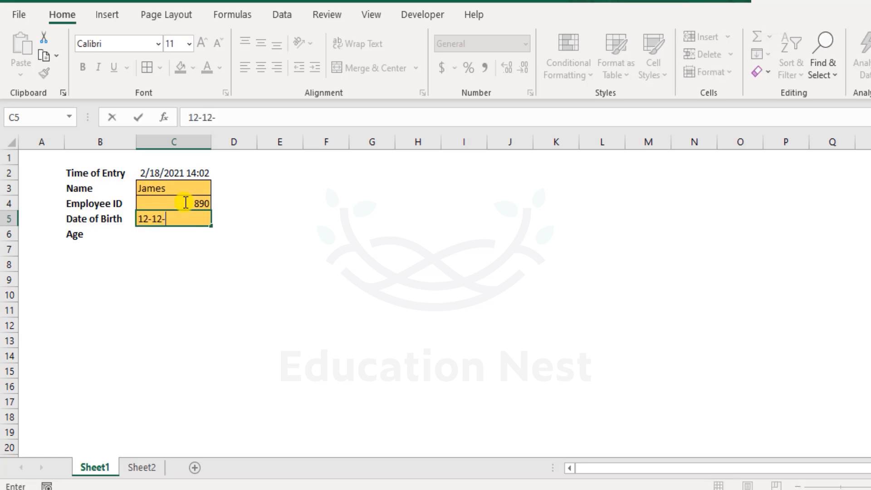
{"action": "type", "text": "1999"}
{"action": "key", "text": "Return"}
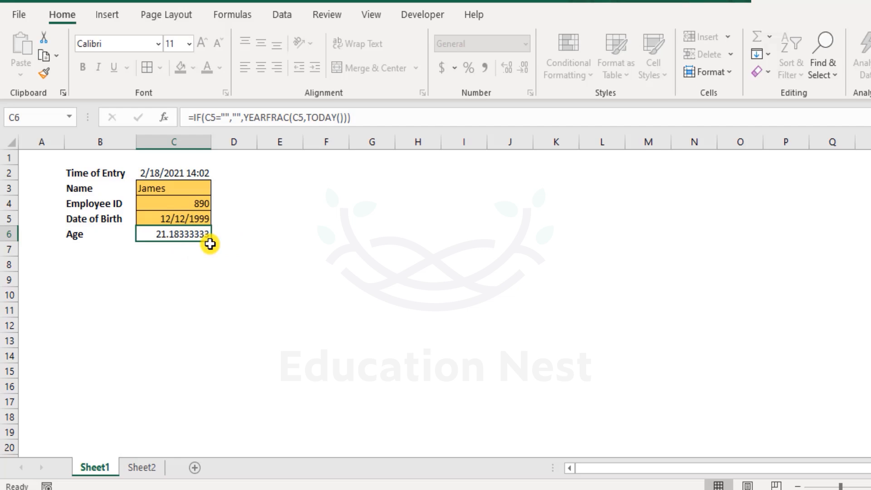
{"action": "left_click", "coordinate": [267, 238]}
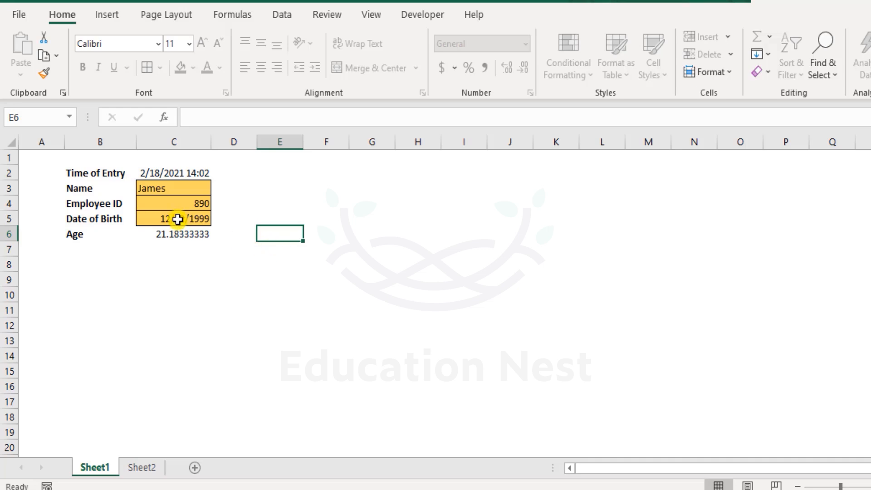
{"action": "left_click", "coordinate": [336, 193]}
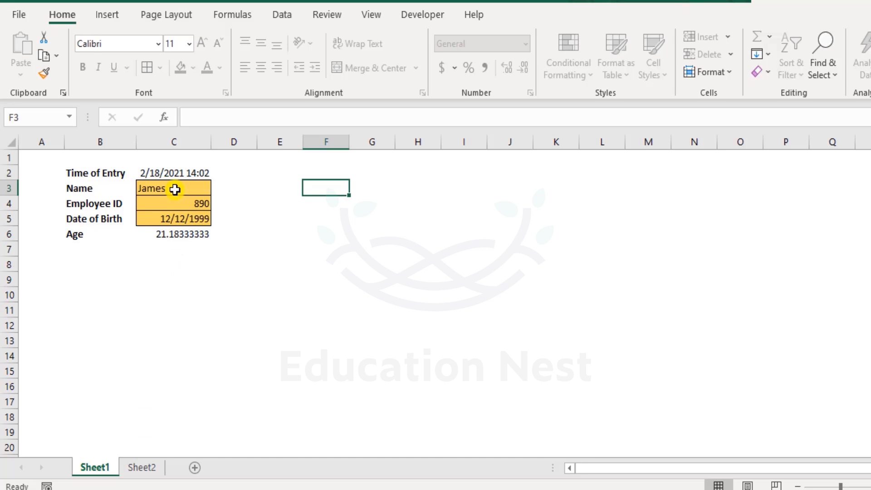
{"action": "left_click_drag", "start_coordinate": [175, 189], "coordinate": [179, 216]}
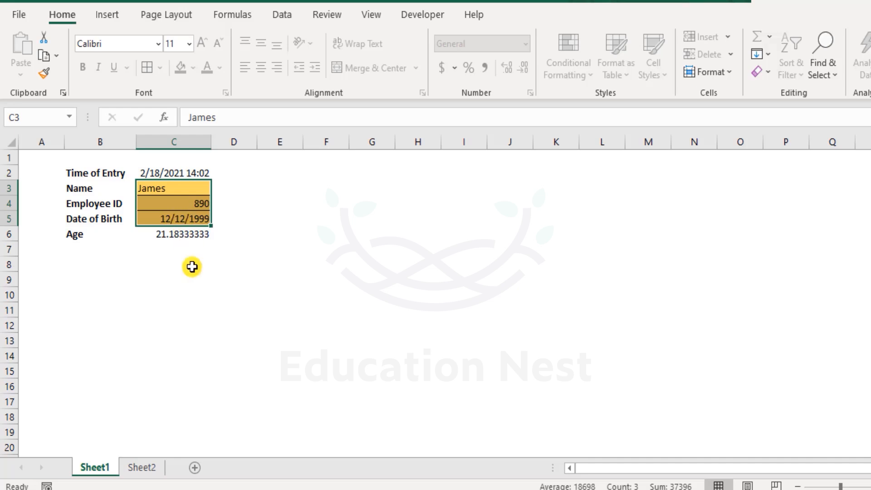
{"action": "left_click", "coordinate": [195, 283]}
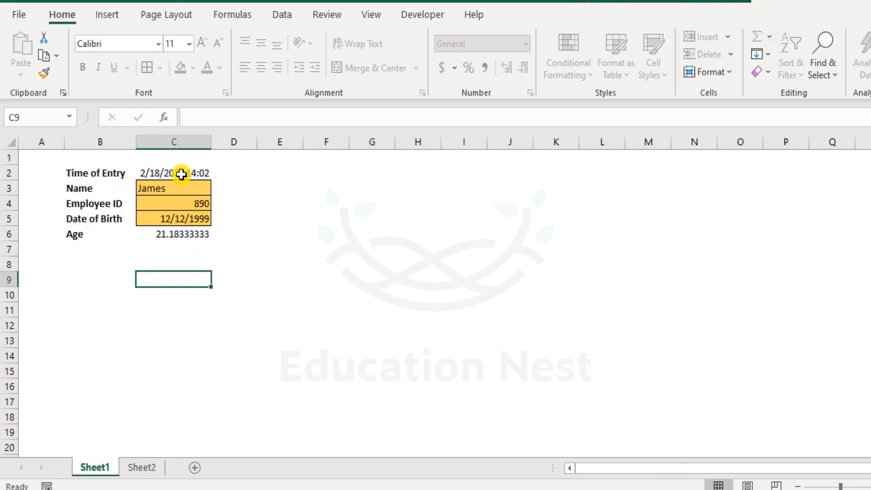
{"action": "left_click_drag", "start_coordinate": [181, 188], "coordinate": [195, 225]}
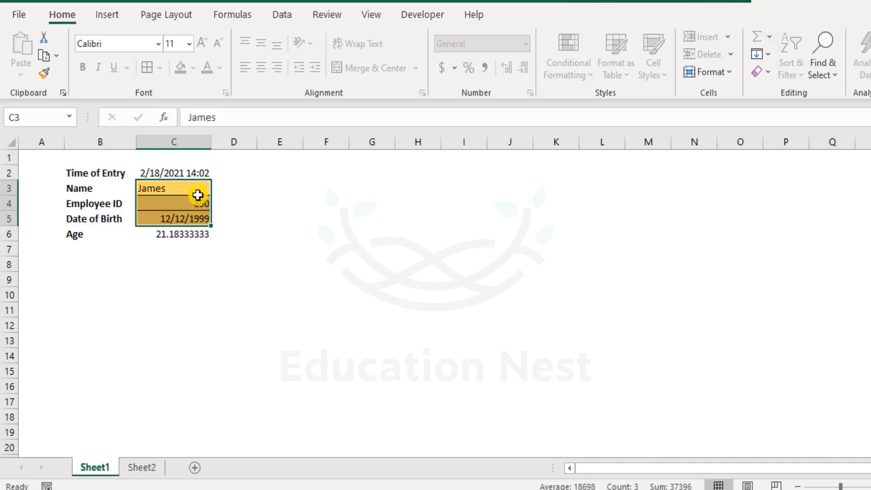
{"action": "left_click_drag", "start_coordinate": [201, 184], "coordinate": [201, 220]}
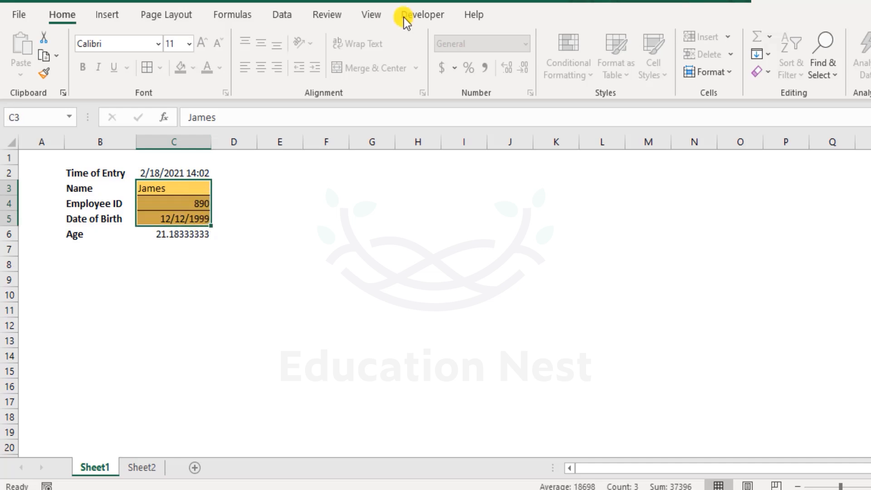
Step: Unprotect Sheet1 by entering the sheet password
{"action": "left_click", "coordinate": [340, 12]}
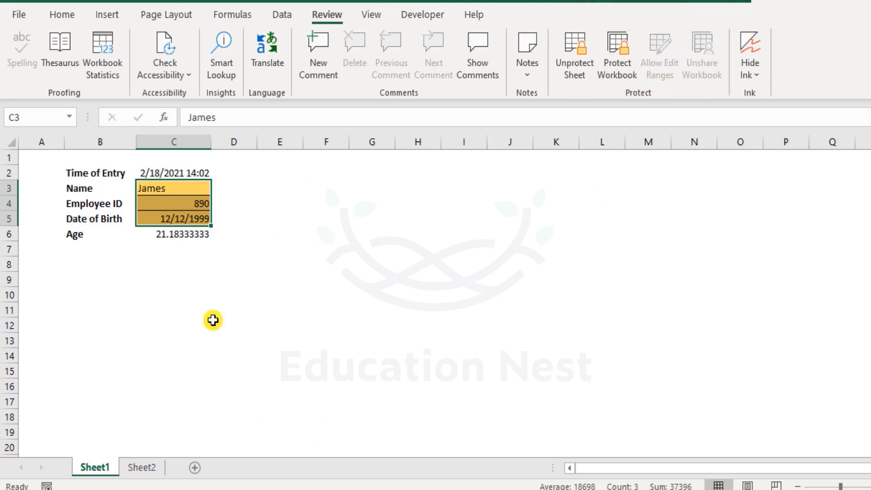
{"action": "left_click", "coordinate": [575, 60]}
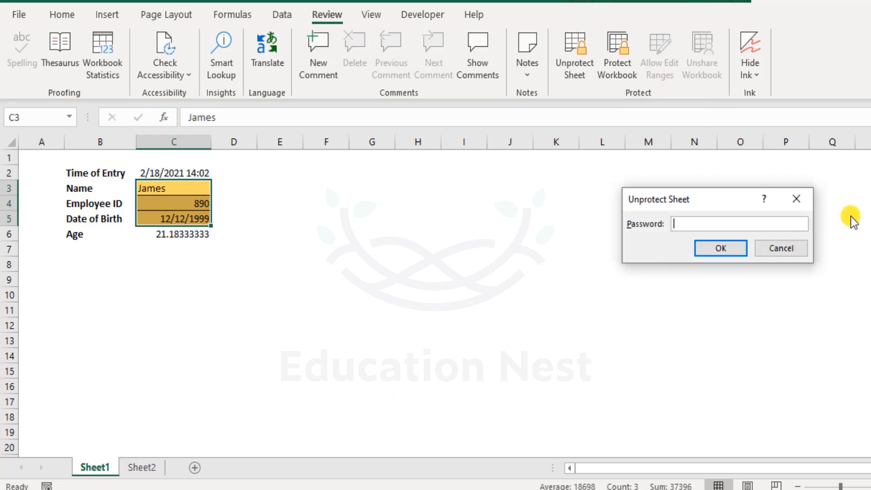
{"action": "type", "text": "123456"}
{"action": "key", "text": "Return"}
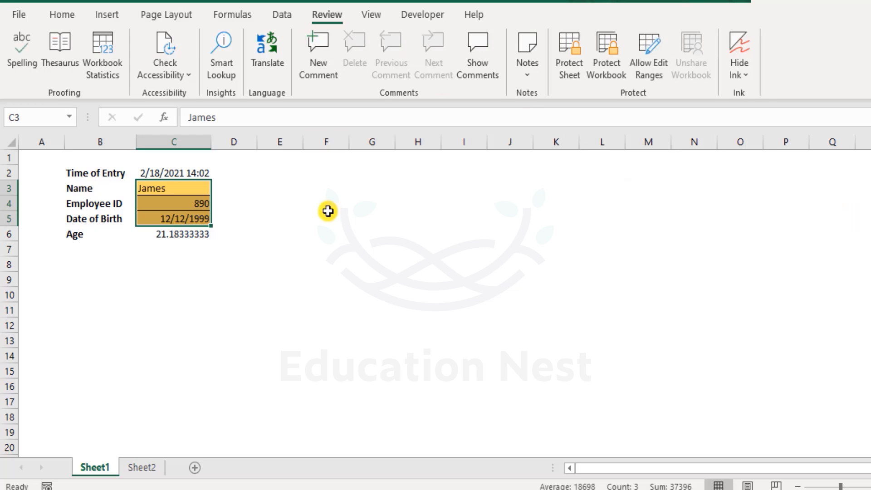
Step: Open the empty cell E5 for editing as a trial on the unprotected sheet, and cancel the edit
{"action": "left_click", "coordinate": [328, 212]}
{"action": "left_click", "coordinate": [272, 219]}
{"action": "double_click", "coordinate": [276, 214]}
{"action": "key", "text": "Escape"}
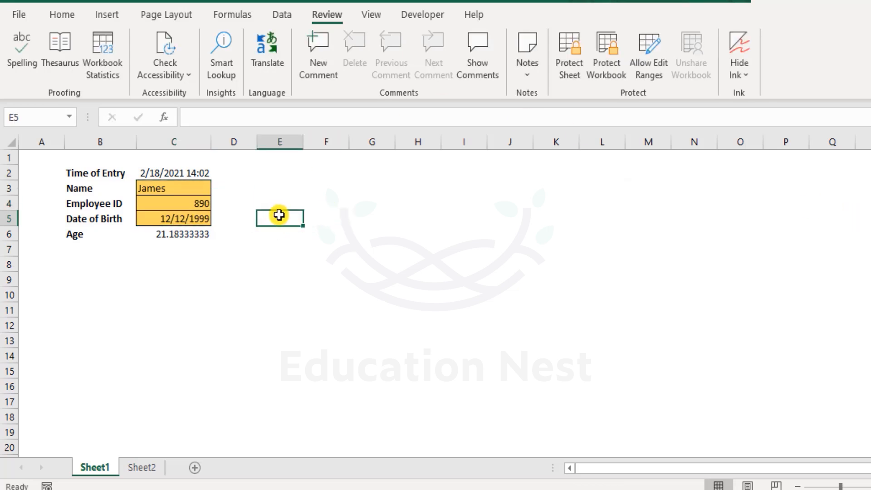
Step: Review the list of allowed edit ranges for the sheet, and close it
{"action": "left_click", "coordinate": [170, 187]}
{"action": "left_click", "coordinate": [649, 63]}
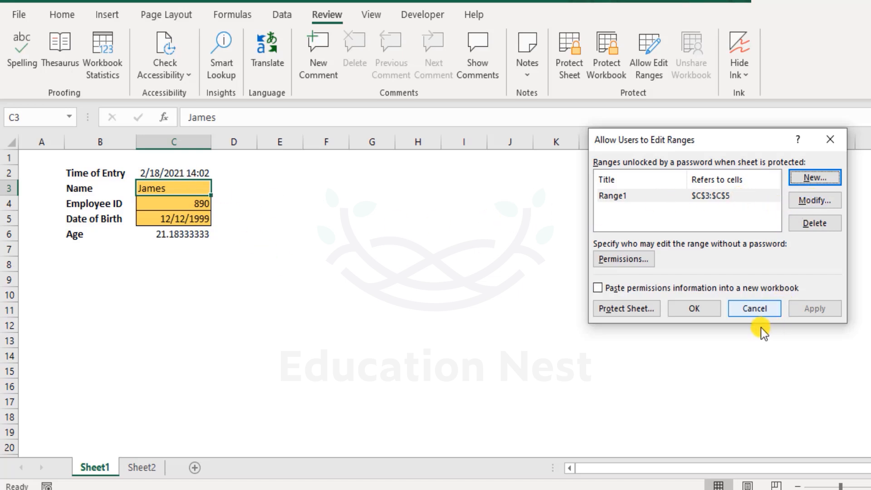
{"action": "left_click", "coordinate": [708, 311]}
{"action": "left_click", "coordinate": [372, 279]}
Step: Delete the existing allowed edit range that covers C3:C5 and confirm the change
{"action": "left_click_drag", "start_coordinate": [162, 190], "coordinate": [176, 215]}
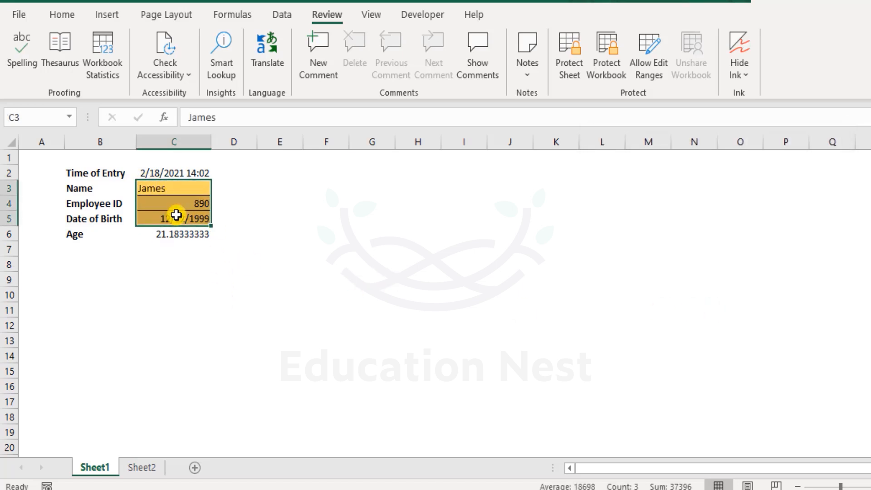
{"action": "left_click", "coordinate": [644, 70]}
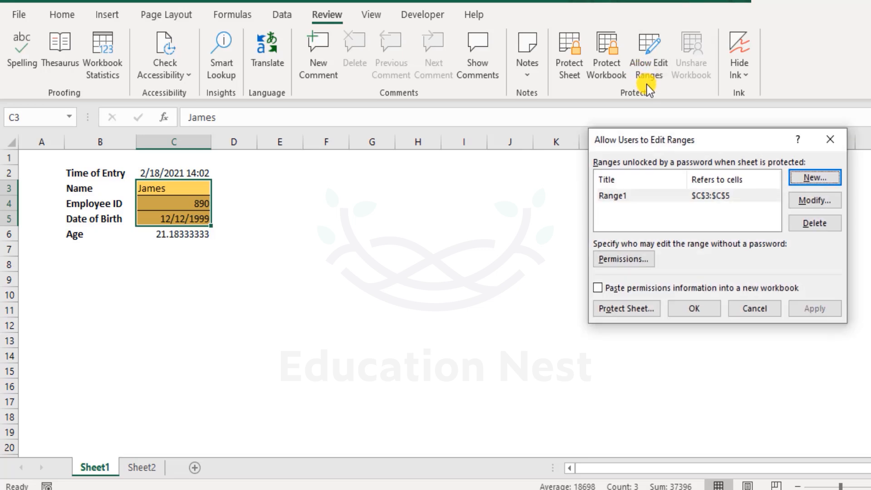
{"action": "left_click", "coordinate": [716, 200]}
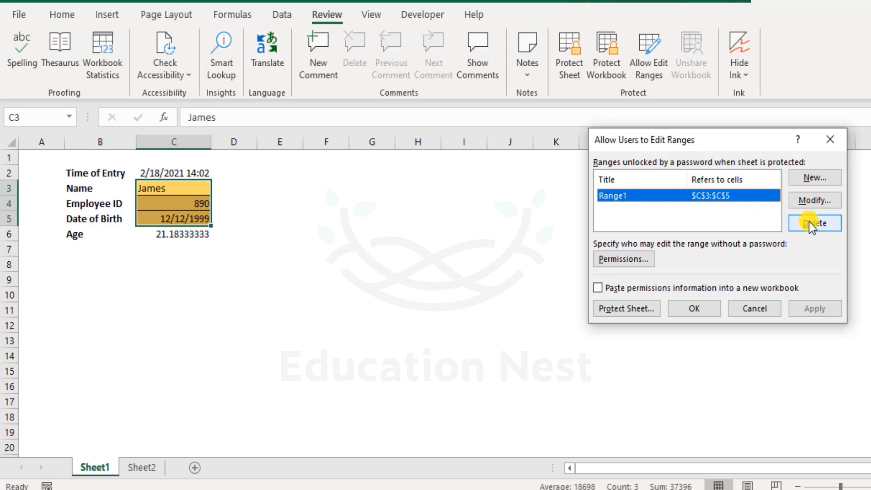
{"action": "left_click", "coordinate": [828, 224]}
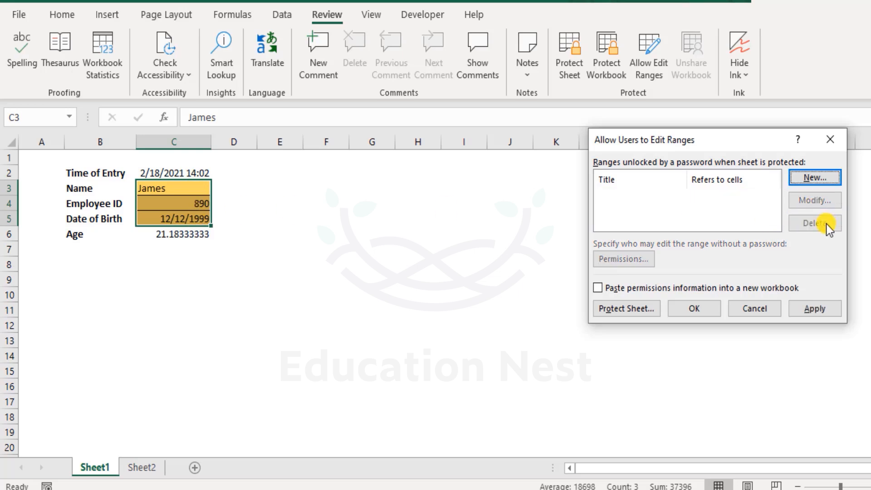
{"action": "left_click", "coordinate": [700, 310]}
Step: Check the protection settings in Format Cells for C3:C5, and close them without changes
{"action": "left_click", "coordinate": [325, 217]}
{"action": "left_click_drag", "start_coordinate": [201, 187], "coordinate": [203, 214]}
{"action": "left_click", "coordinate": [304, 188]}
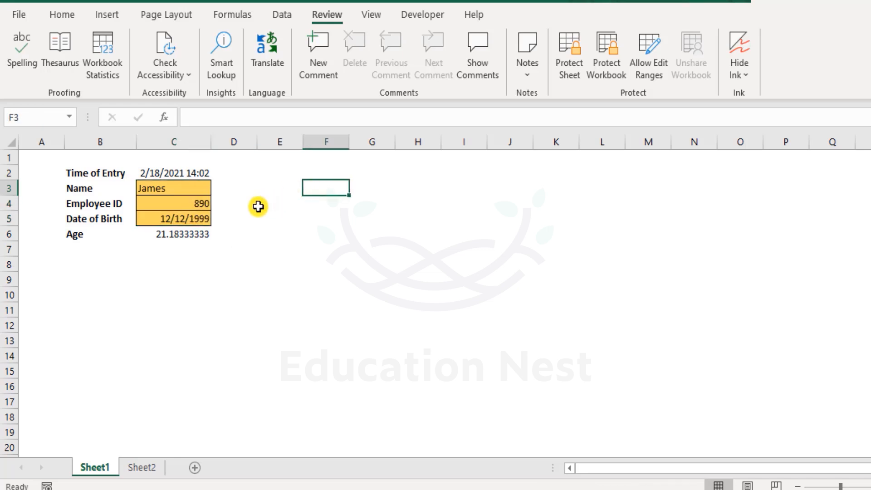
{"action": "left_click_drag", "start_coordinate": [185, 192], "coordinate": [190, 218]}
{"action": "right_click", "coordinate": [190, 219]}
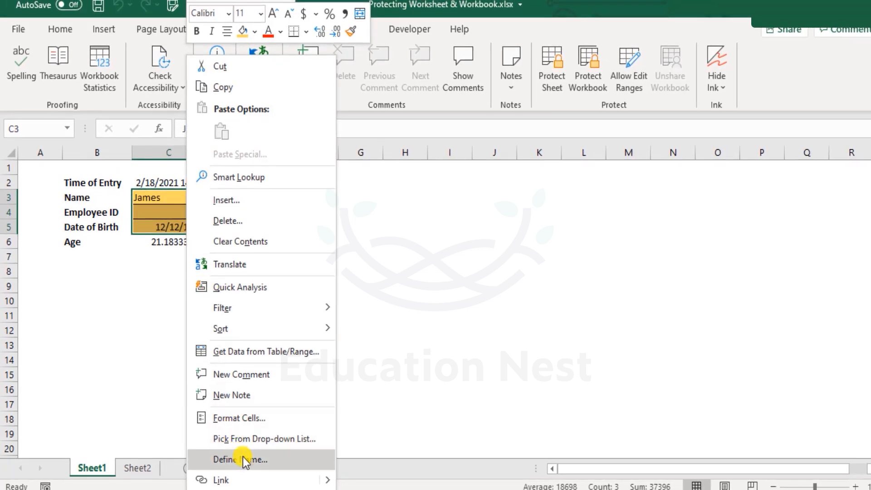
{"action": "left_click", "coordinate": [248, 417]}
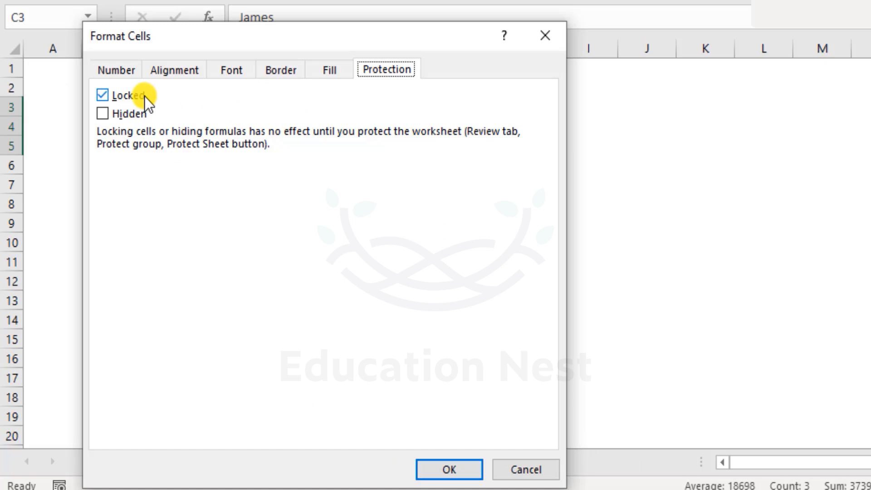
{"action": "left_click", "coordinate": [549, 469]}
{"action": "left_click", "coordinate": [395, 262]}
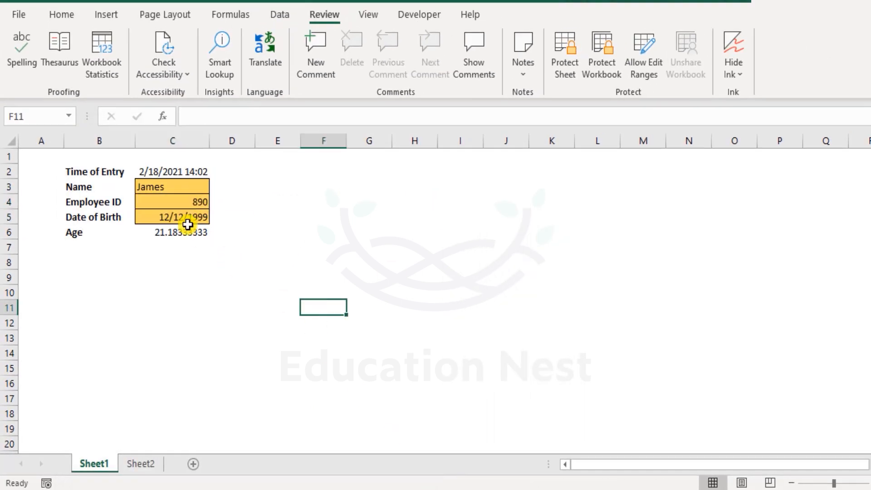
{"action": "left_click_drag", "start_coordinate": [82, 172], "coordinate": [86, 232]}
{"action": "left_click", "coordinate": [163, 230], "text": "ctrl"}
{"action": "left_click", "coordinate": [168, 171], "text": "ctrl"}
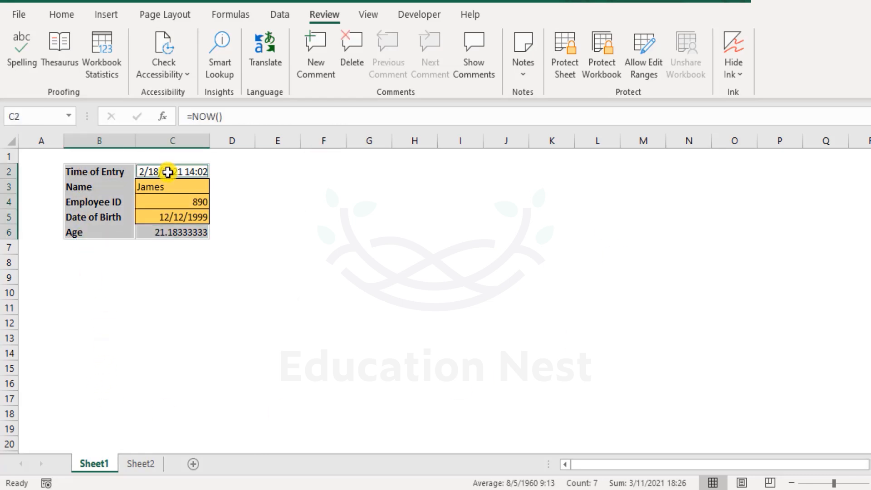
{"action": "left_click_drag", "start_coordinate": [175, 191], "coordinate": [170, 216]}
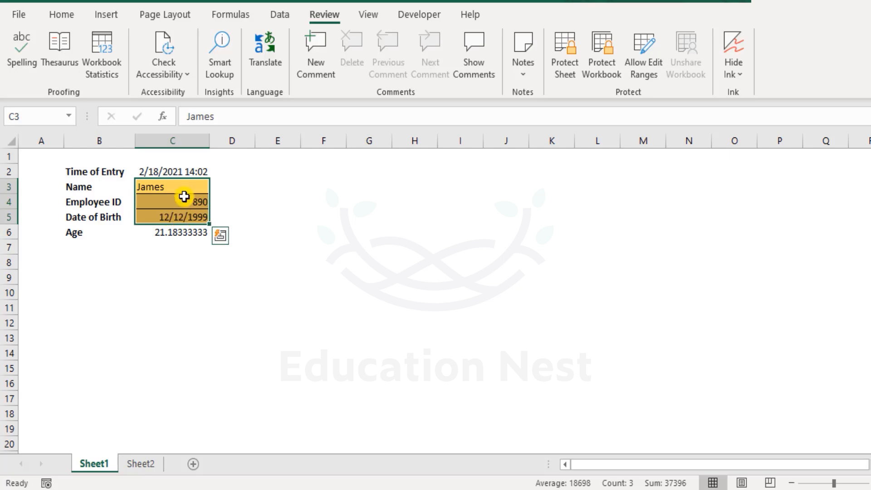
{"action": "left_click_drag", "start_coordinate": [179, 185], "coordinate": [182, 214]}
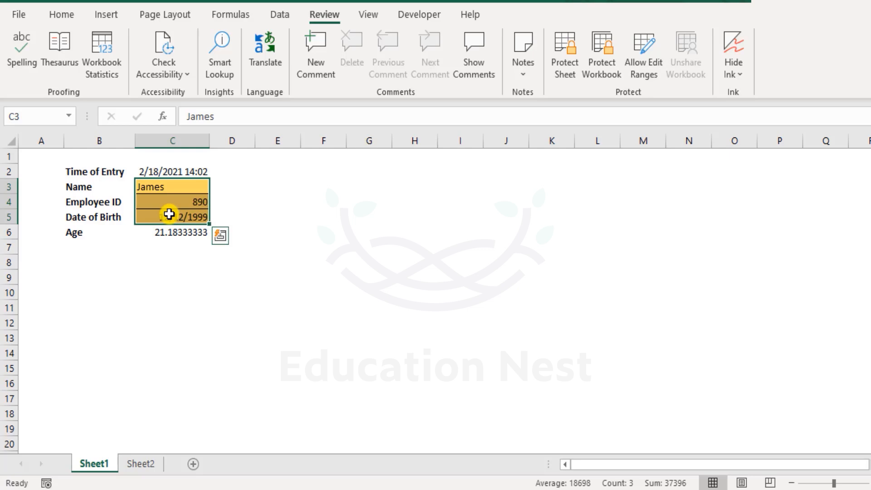
Step: Unlock the input cells C3:C5 by turning off the Locked option in their cell protection format
{"action": "left_click_drag", "start_coordinate": [192, 187], "coordinate": [194, 219]}
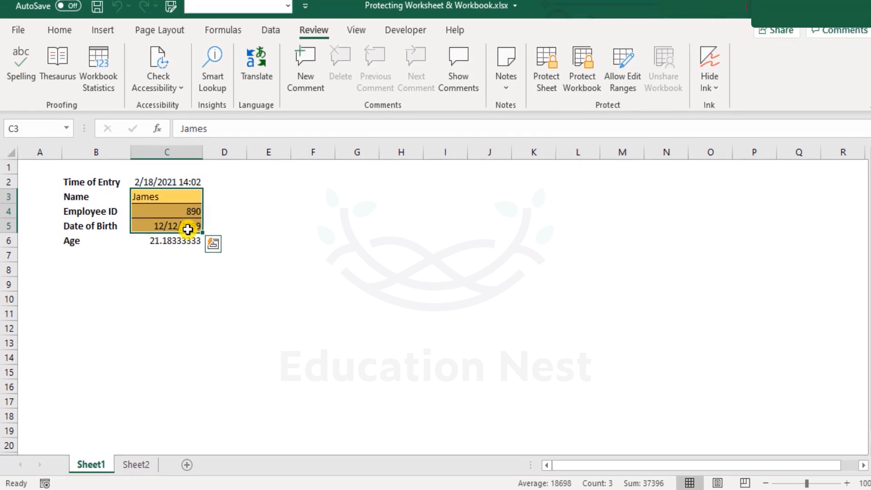
{"action": "right_click", "coordinate": [187, 229]}
{"action": "left_click", "coordinate": [250, 412]}
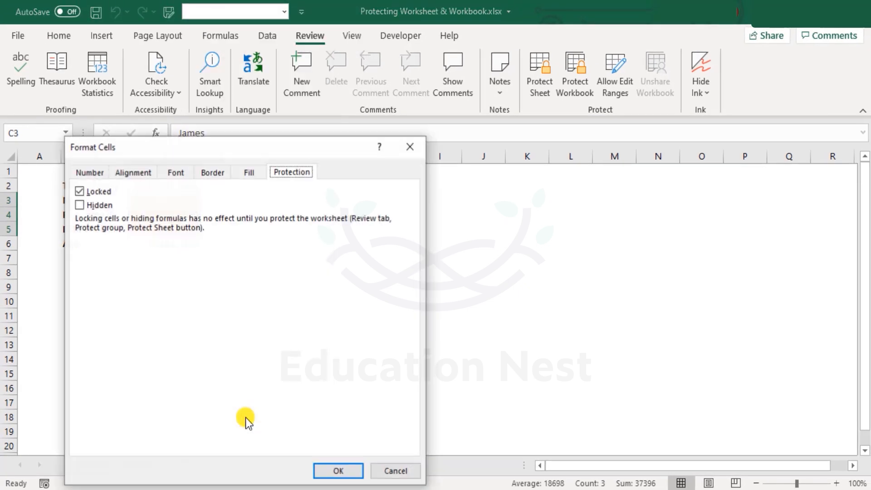
{"action": "left_click", "coordinate": [84, 191]}
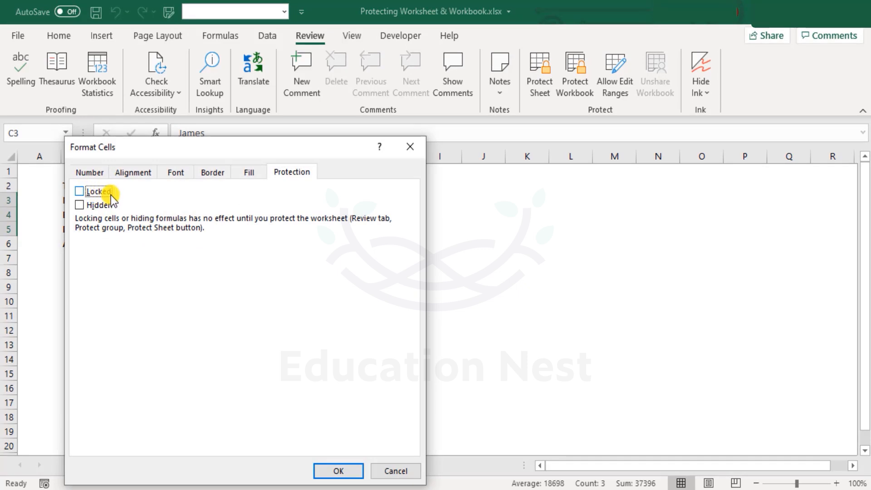
{"action": "left_click", "coordinate": [351, 474]}
{"action": "left_click", "coordinate": [292, 378]}
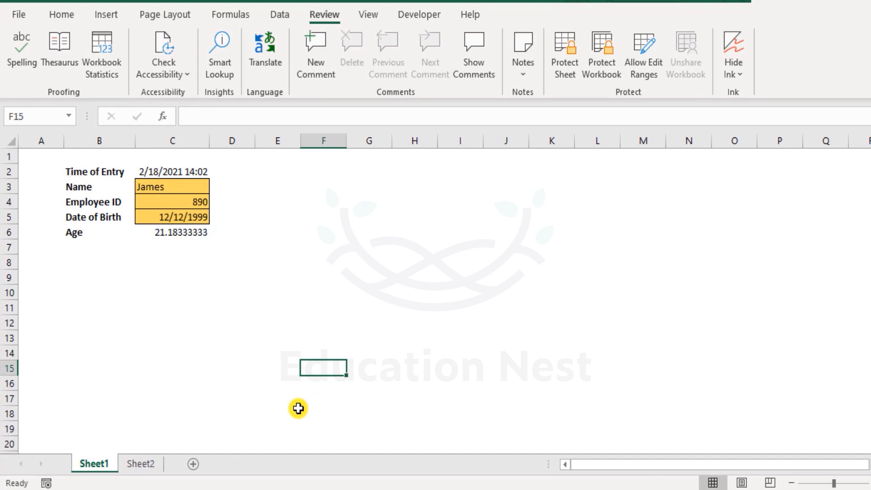
Step: Open the sheet protection settings for Sheet1
{"action": "right_click", "coordinate": [97, 463]}
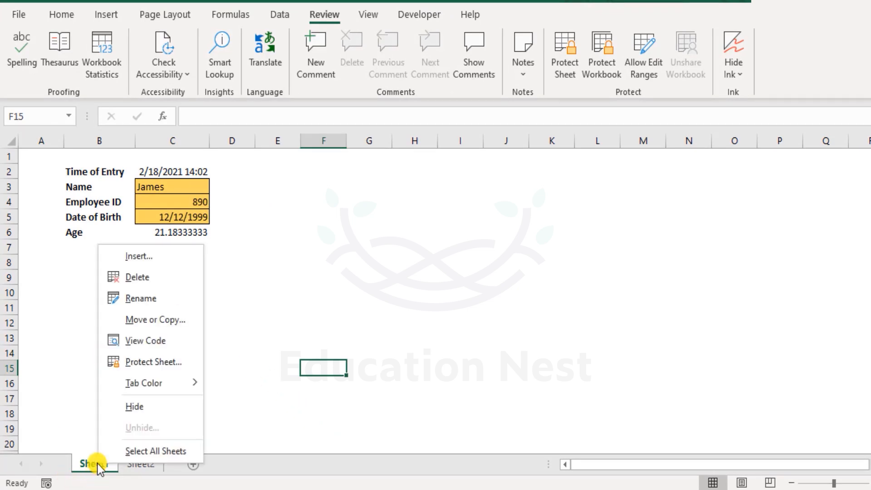
{"action": "left_click", "coordinate": [140, 363]}
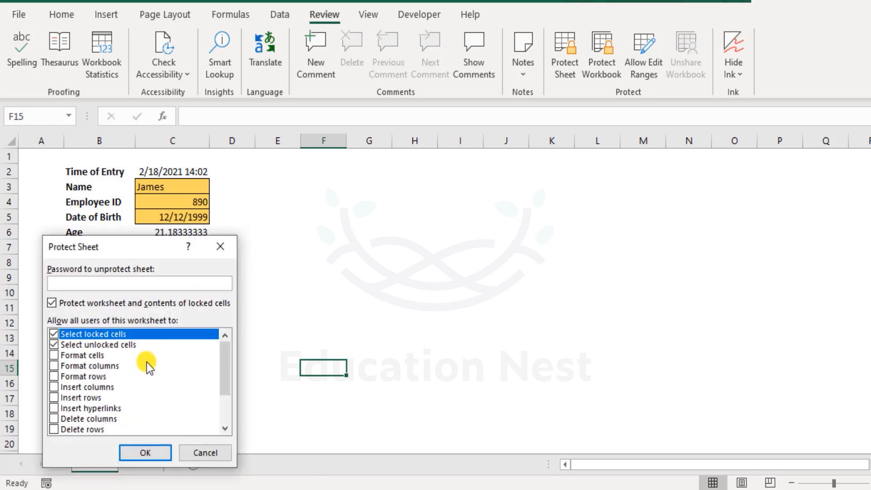
{"action": "type", "text": "123456"}
{"action": "key", "text": "Return"}
{"action": "type", "text": "123456"}
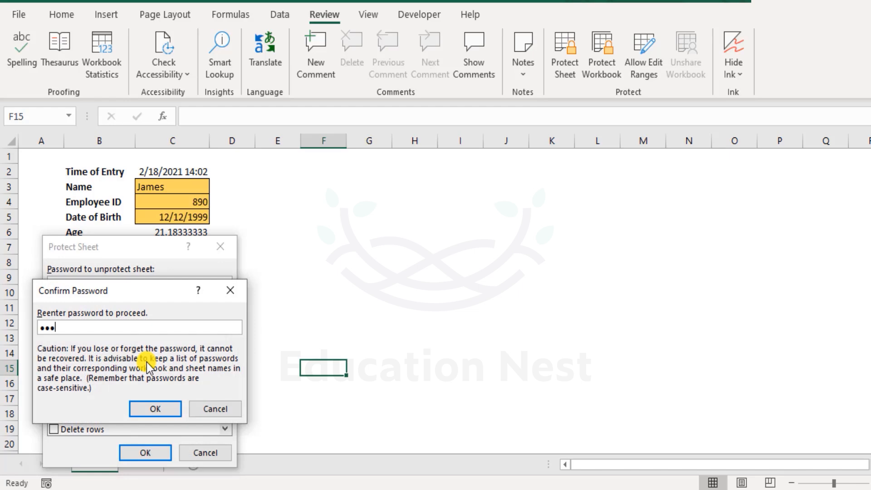
{"action": "key", "text": "BackSpace"}
{"action": "key", "text": "BackSpace"}
{"action": "key", "text": "BackSpace"}
{"action": "key", "text": "BackSpace"}
{"action": "key", "text": "BackSpace"}
{"action": "key", "text": "BackSpace"}
{"action": "type", "text": "123456"}
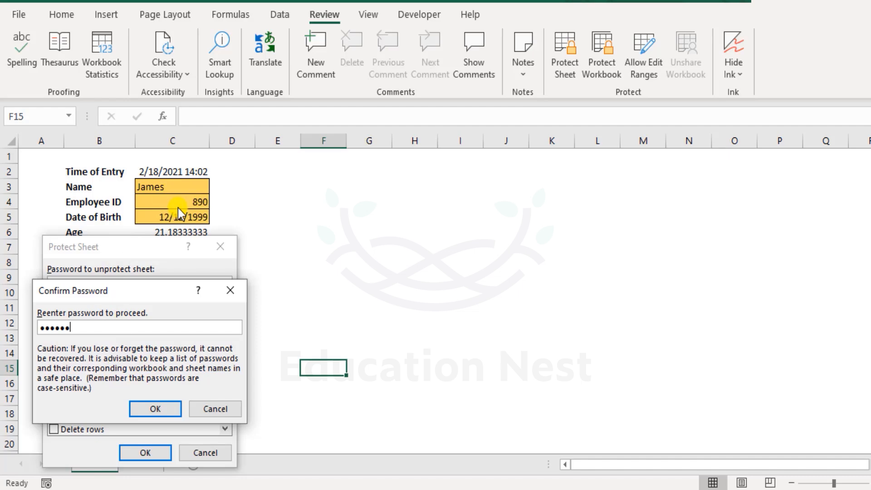
{"action": "left_click", "coordinate": [233, 409]}
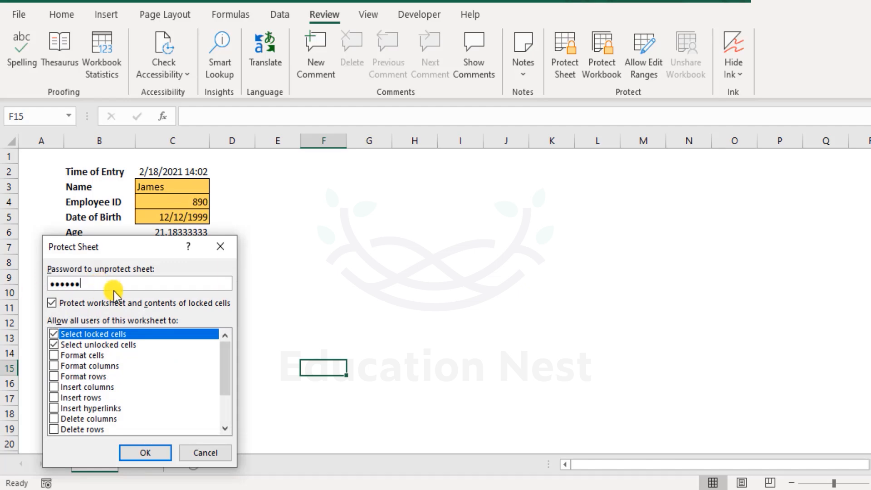
Step: Protect Sheet1 by entering the sheet password and confirming it, allowing only selection of locked and unlocked cells
{"action": "type", "text": "123456"}
{"action": "left_click", "coordinate": [159, 453]}
{"action": "type", "text": "123456"}
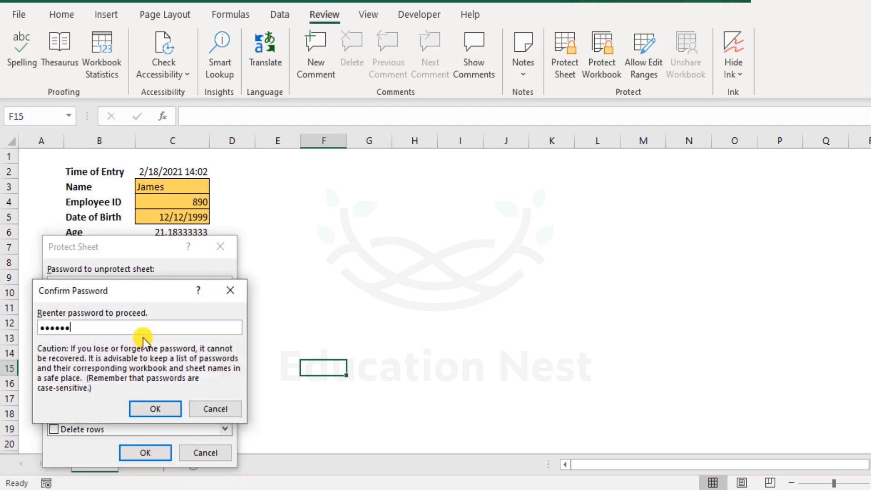
{"action": "left_click", "coordinate": [173, 408]}
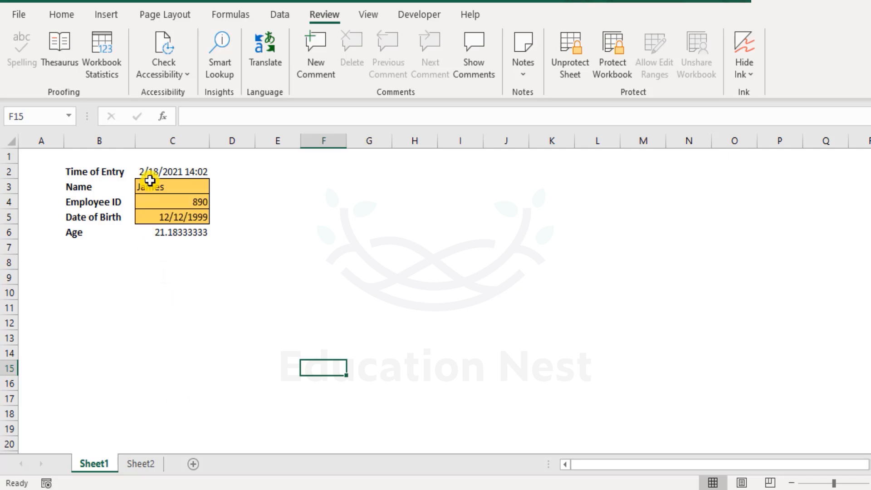
Step: Test the protection by trying to edit the Name label in B3 and the Time of Entry in C2
{"action": "double_click", "coordinate": [85, 185]}
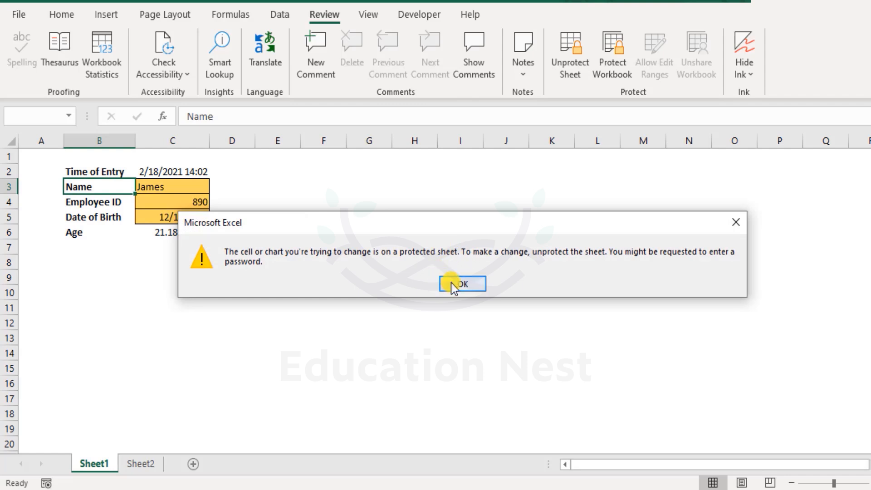
{"action": "left_click", "coordinate": [458, 283]}
{"action": "left_click", "coordinate": [158, 169]}
{"action": "double_click", "coordinate": [157, 170]}
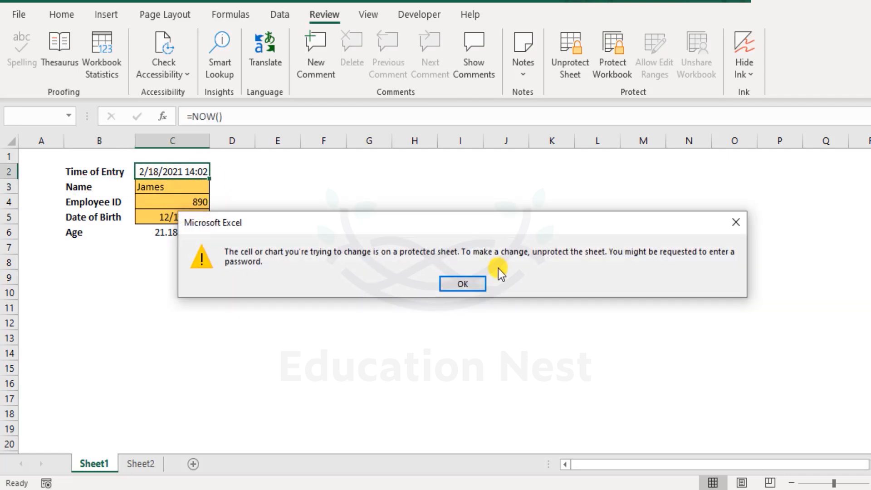
{"action": "left_click", "coordinate": [469, 284]}
Step: Replace the contents of C3 with a different employee's first name
{"action": "double_click", "coordinate": [187, 189]}
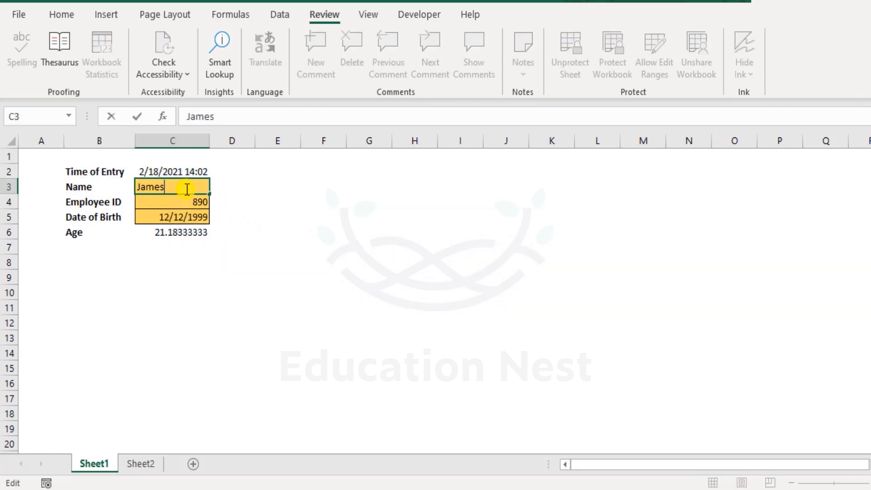
{"action": "left_click_drag", "start_coordinate": [186, 188], "coordinate": [2, 192]}
{"action": "type", "text": "Tony"}
{"action": "key", "text": "Return"}
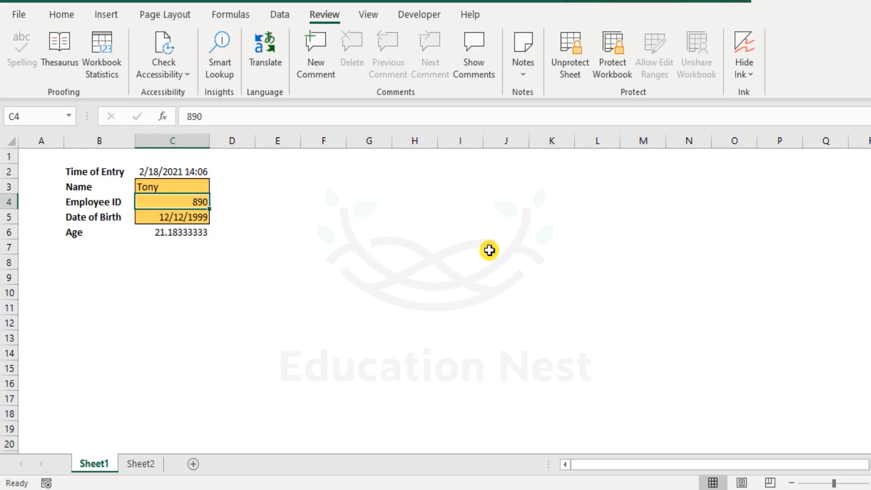
Step: Enter the new employee's ID number in C4 and date of birth in C5
{"action": "type", "text": "520"}
{"action": "key", "text": "Return"}
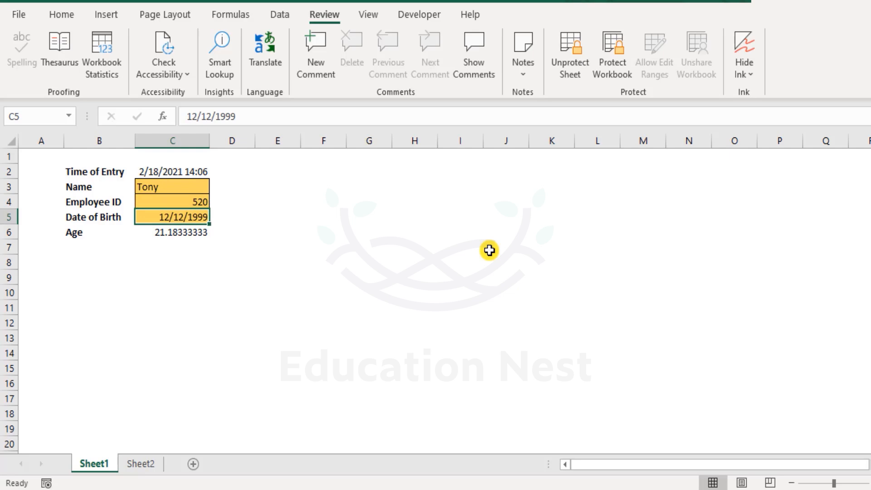
{"action": "type", "text": "10-8-"}
{"action": "type", "text": "1998"}
{"action": "key", "text": "Return"}
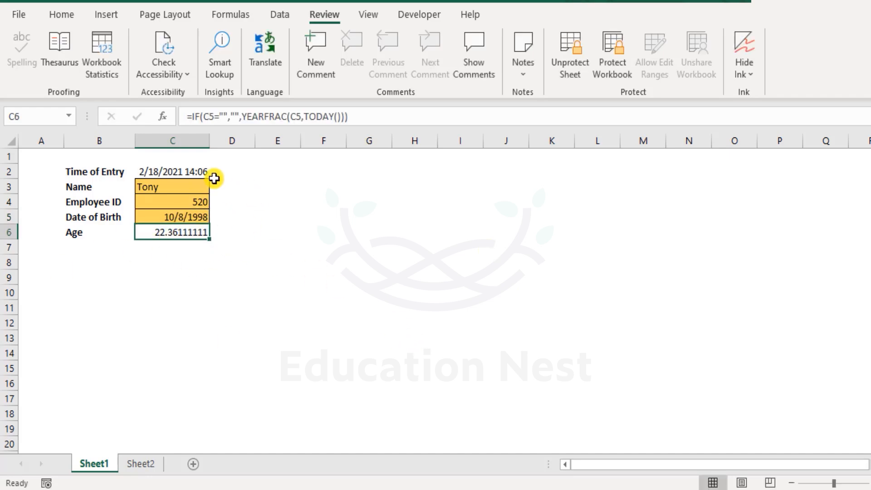
Step: Try to edit the Time of Entry formula in C2 and the Age formula in C6 on the protected sheet
{"action": "left_click", "coordinate": [191, 173]}
{"action": "double_click", "coordinate": [191, 167]}
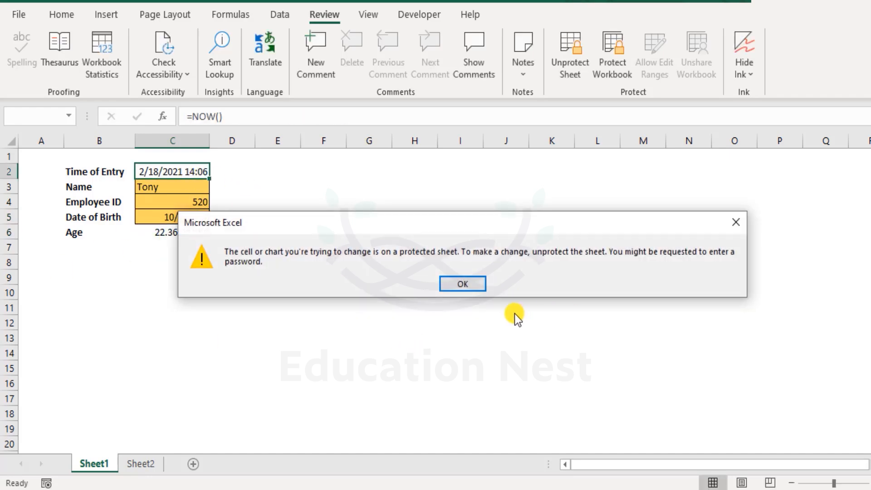
{"action": "left_click", "coordinate": [461, 284]}
{"action": "double_click", "coordinate": [189, 232]}
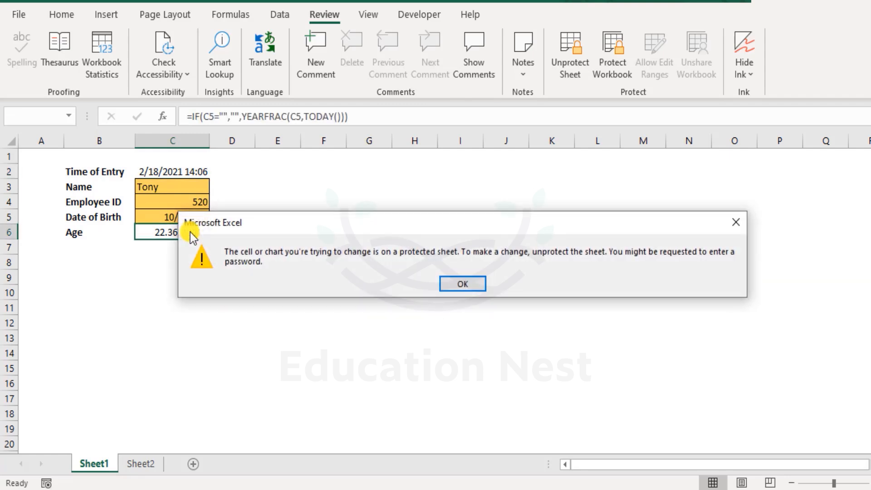
{"action": "left_click", "coordinate": [459, 284]}
{"action": "left_click", "coordinate": [284, 294]}
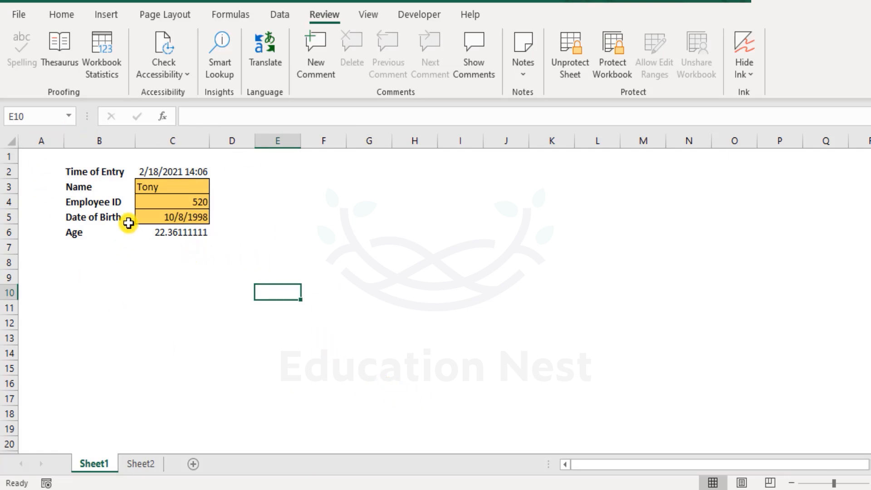
{"action": "left_click_drag", "start_coordinate": [156, 189], "coordinate": [169, 217]}
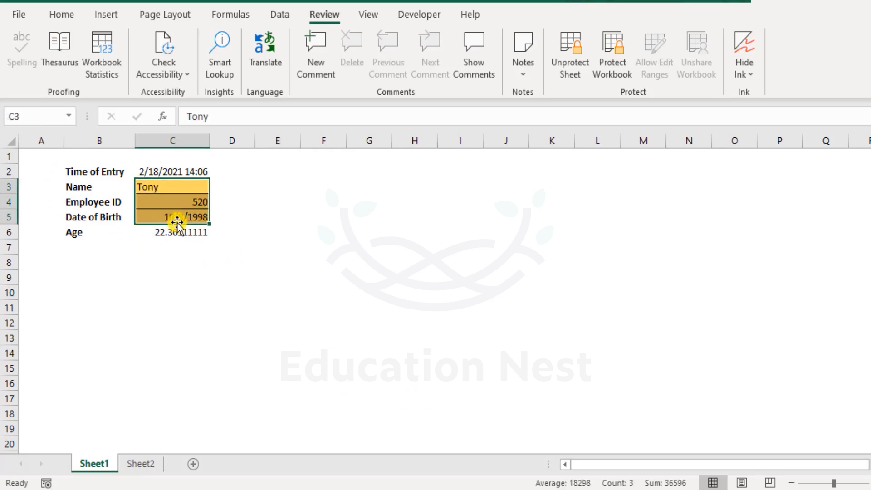
{"action": "left_click_drag", "start_coordinate": [180, 183], "coordinate": [187, 217]}
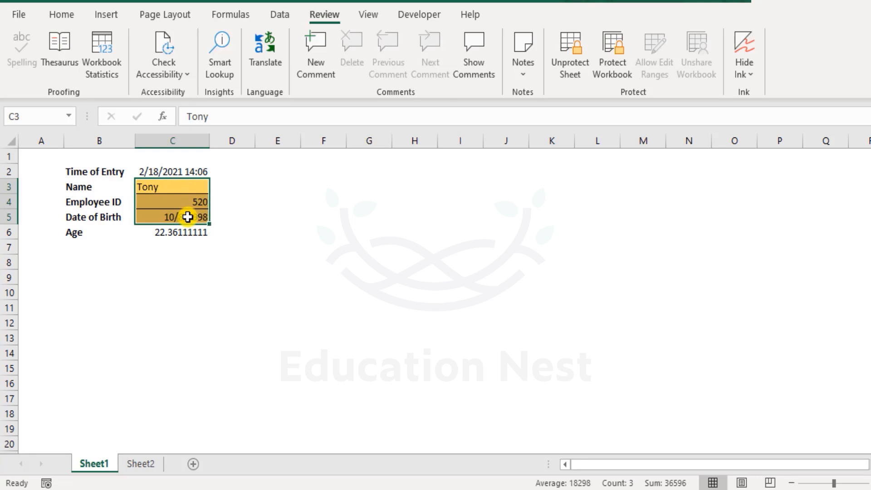
Step: Test the sheet protection by trying to edit the empty cells G4, L9 and L15
{"action": "double_click", "coordinate": [369, 201]}
{"action": "left_click", "coordinate": [474, 292]}
{"action": "double_click", "coordinate": [591, 281]}
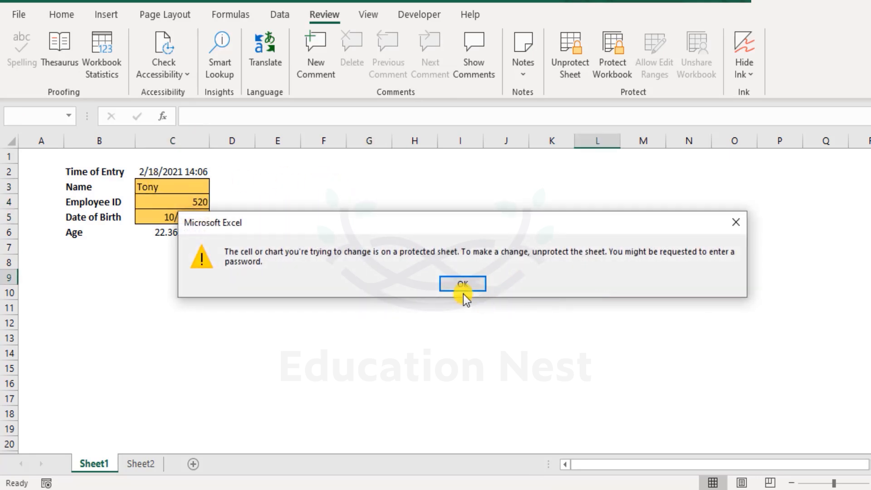
{"action": "left_click", "coordinate": [463, 292]}
{"action": "double_click", "coordinate": [600, 365]}
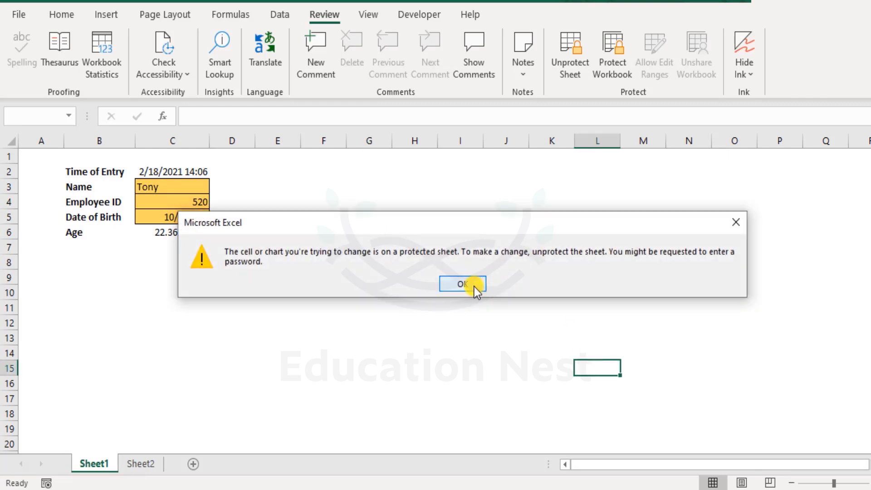
{"action": "left_click", "coordinate": [462, 284]}
{"action": "left_click", "coordinate": [200, 365]}
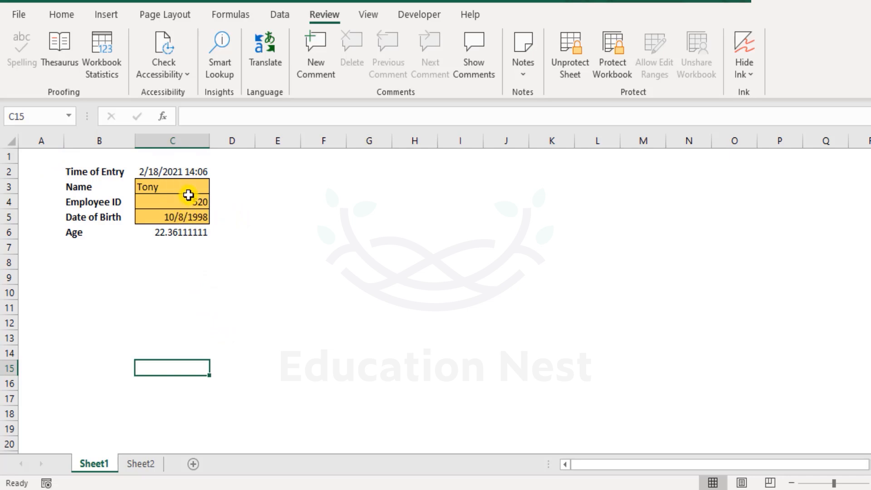
{"action": "left_click_drag", "start_coordinate": [195, 189], "coordinate": [197, 220]}
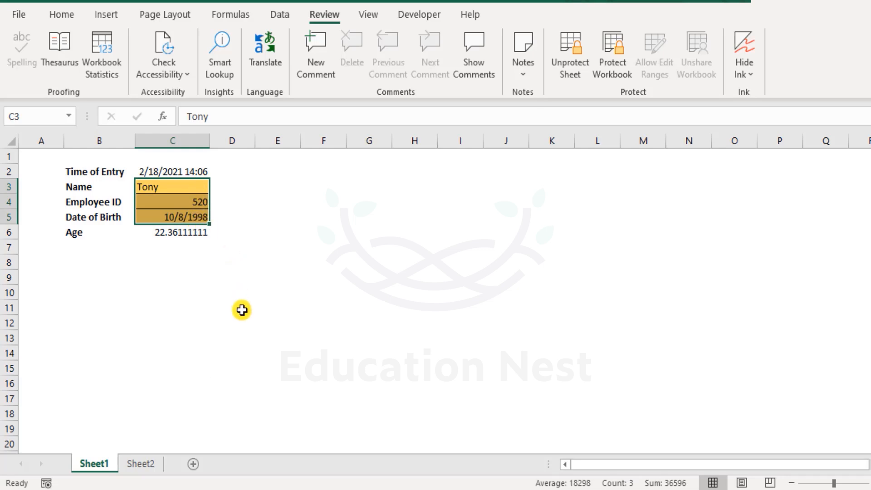
{"action": "left_click", "coordinate": [242, 309]}
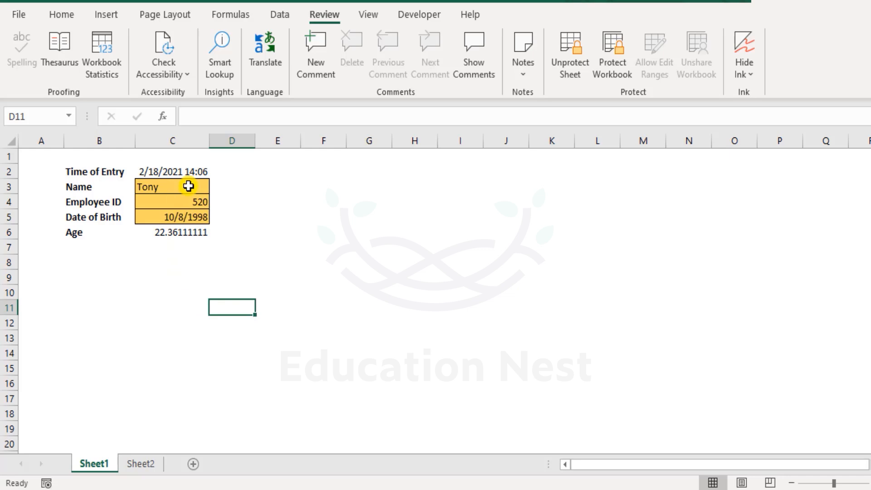
{"action": "left_click_drag", "start_coordinate": [188, 186], "coordinate": [196, 214]}
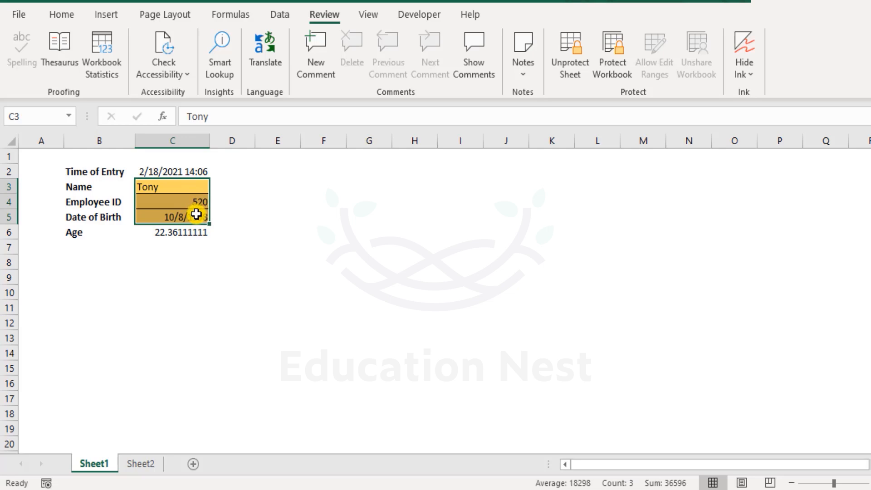
{"action": "left_click_drag", "start_coordinate": [181, 185], "coordinate": [170, 216]}
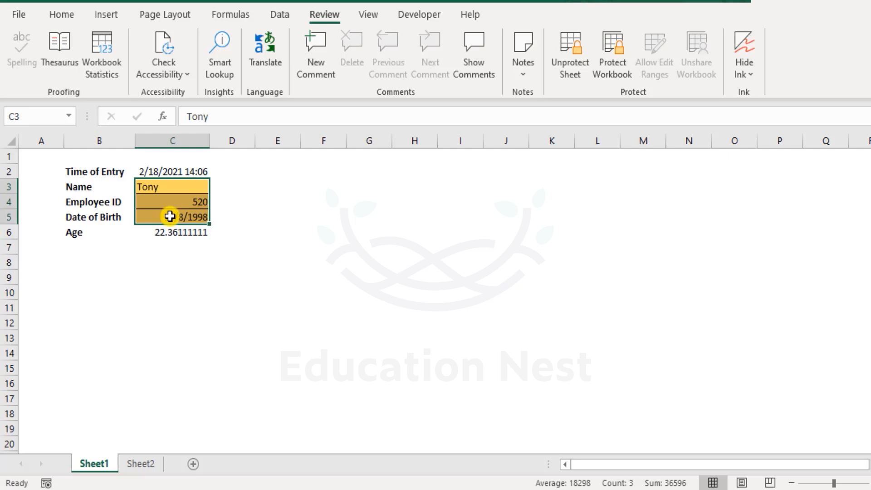
{"action": "left_click", "coordinate": [41, 157]}
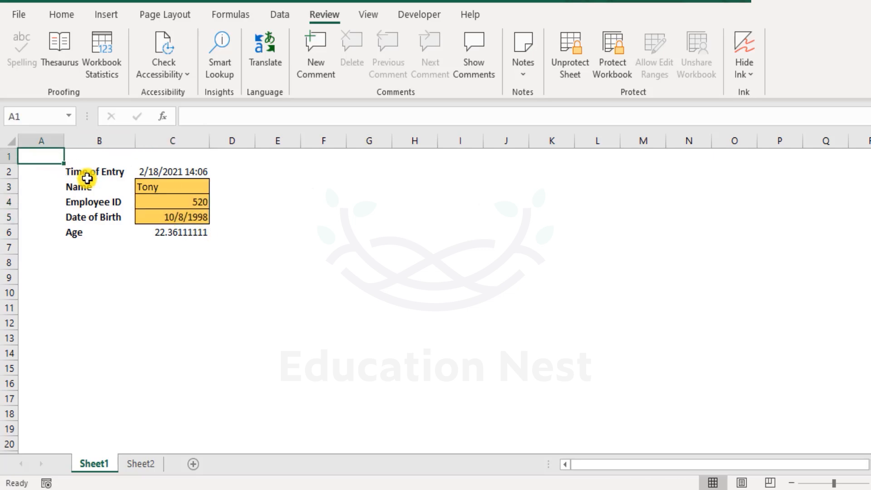
{"action": "left_click_drag", "start_coordinate": [161, 183], "coordinate": [170, 217]}
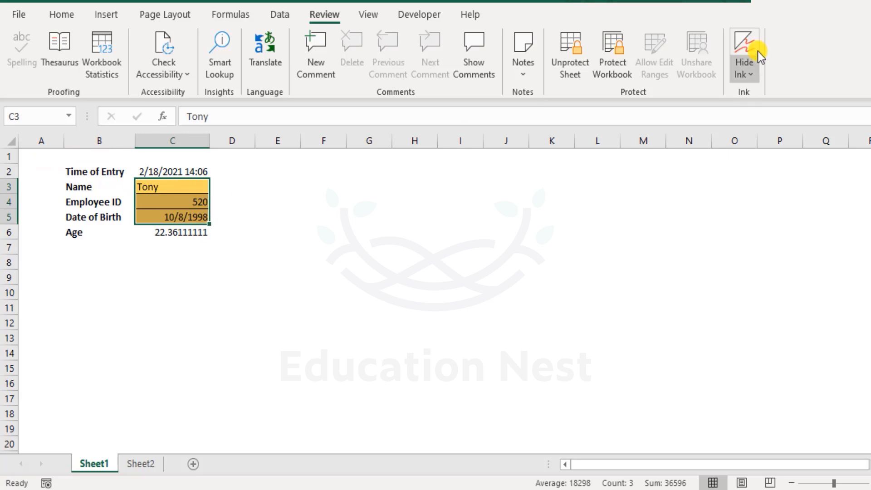
Step: Unprotect Sheet1 by entering the sheet password
{"action": "right_click", "coordinate": [88, 463]}
{"action": "left_click", "coordinate": [154, 363]}
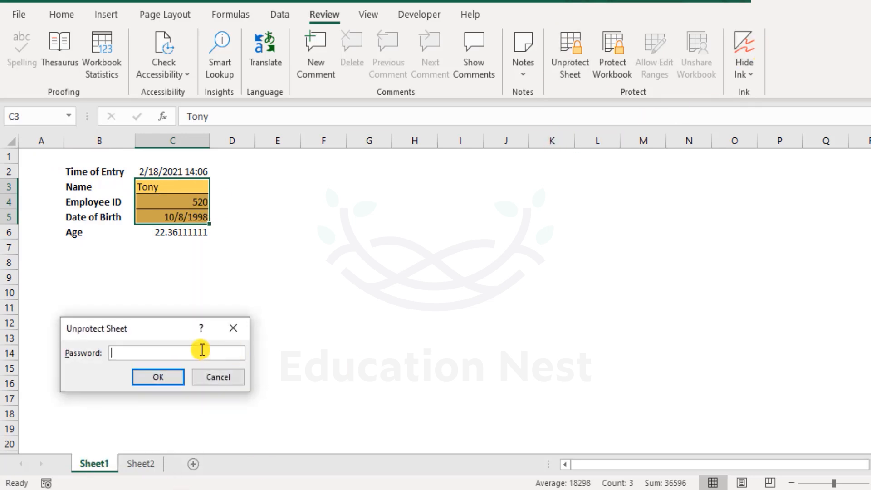
{"action": "type", "text": "123"}
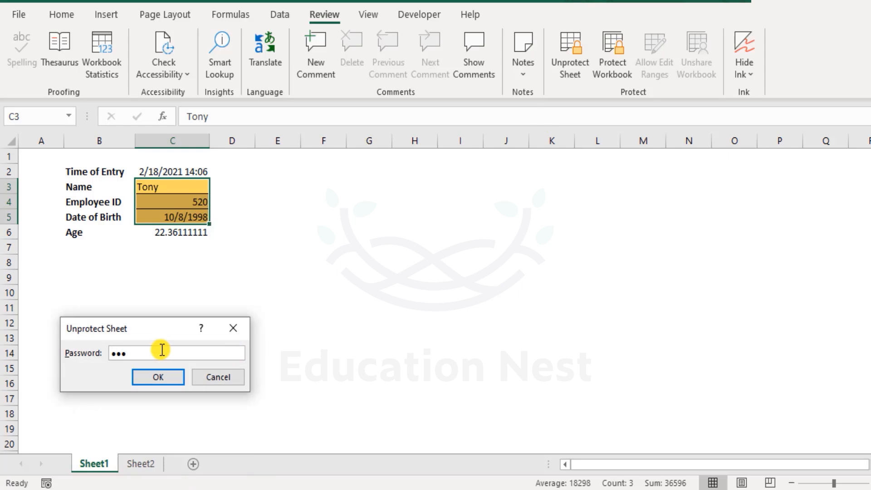
{"action": "type", "text": "456"}
{"action": "key", "text": "Return"}
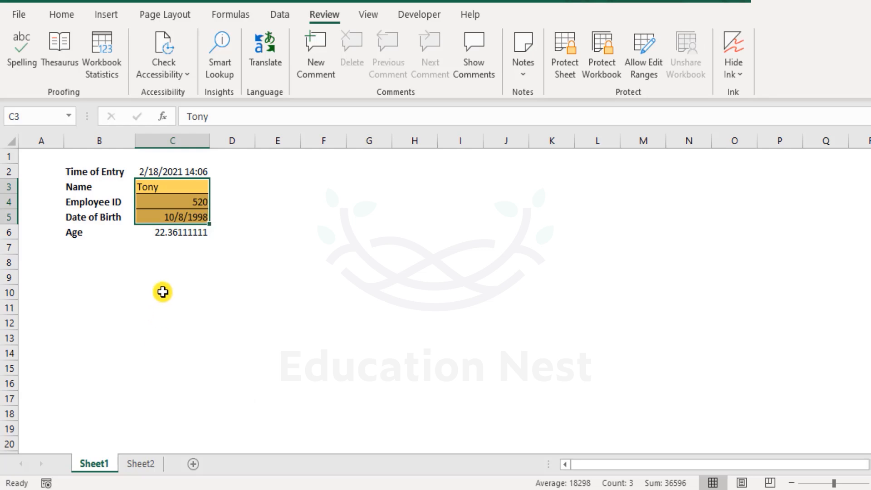
{"action": "left_click", "coordinate": [172, 278]}
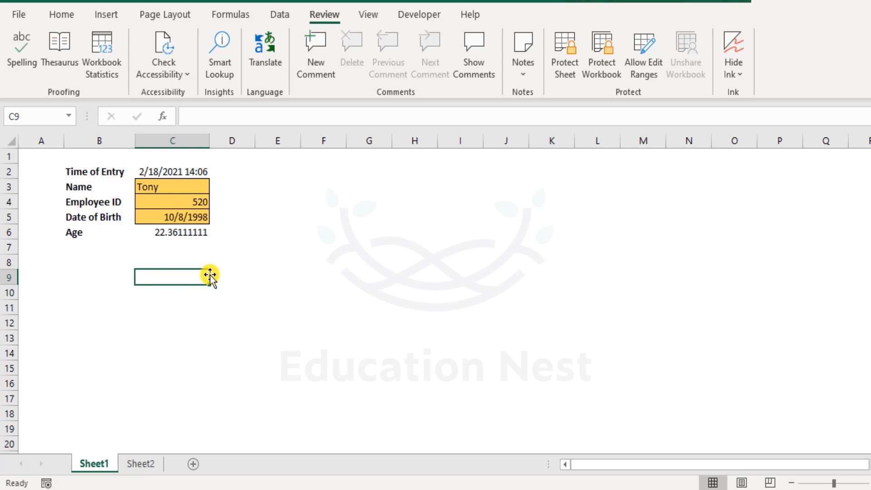
Step: Start a new user-editable range titled Range1 that refers to cells C3:C5
{"action": "left_click_drag", "start_coordinate": [175, 186], "coordinate": [195, 217]}
{"action": "left_click", "coordinate": [653, 50]}
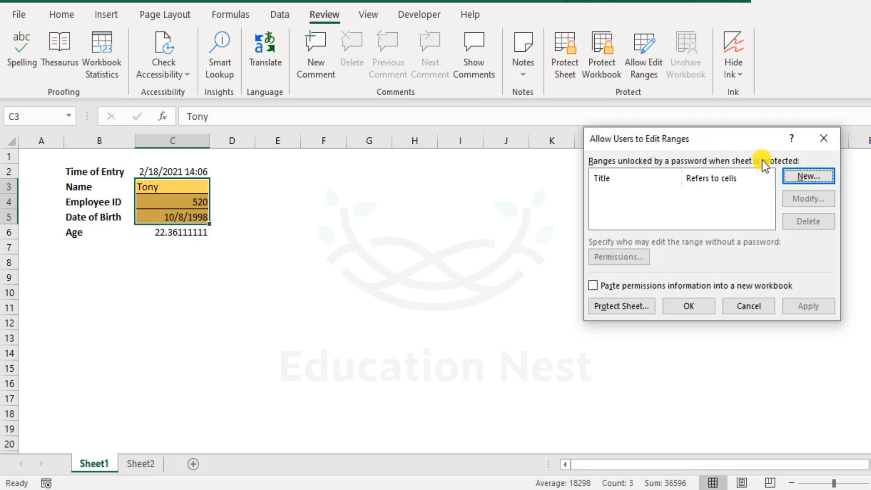
{"action": "left_click", "coordinate": [813, 177]}
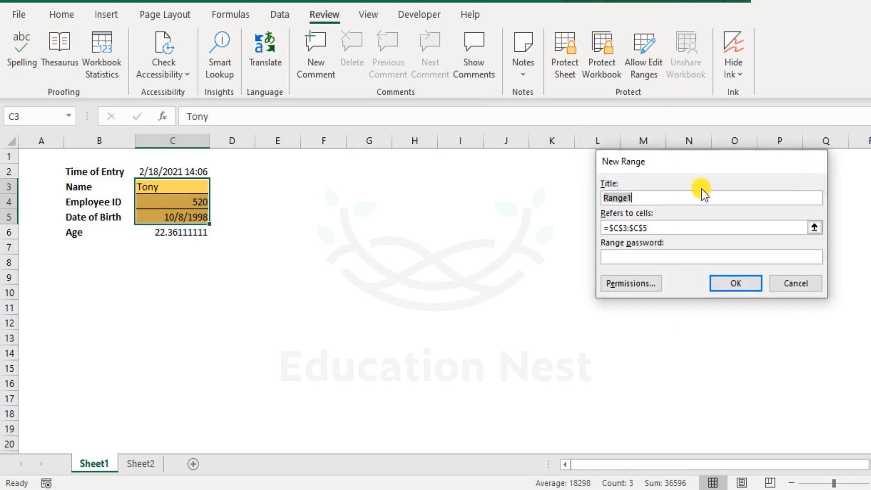
{"action": "left_click", "coordinate": [654, 227]}
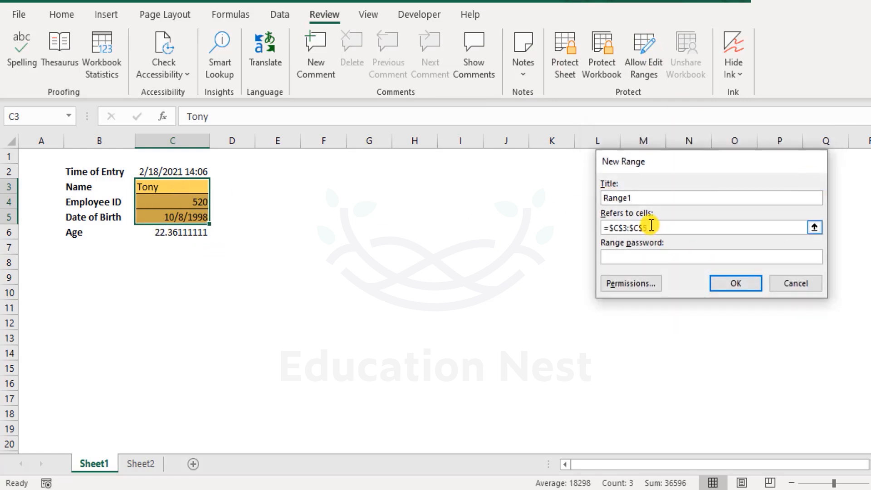
{"action": "left_click", "coordinate": [738, 283]}
Step: Enter and confirm a range password for Range1, and apply the allowed edit range
{"action": "left_click", "coordinate": [650, 255]}
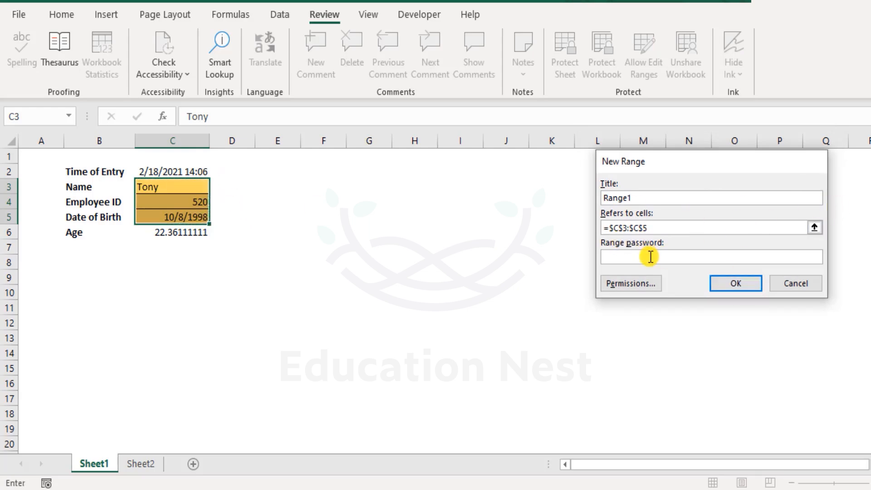
{"action": "type", "text": "123456"}
{"action": "key", "text": "Return"}
{"action": "type", "text": "1234"}
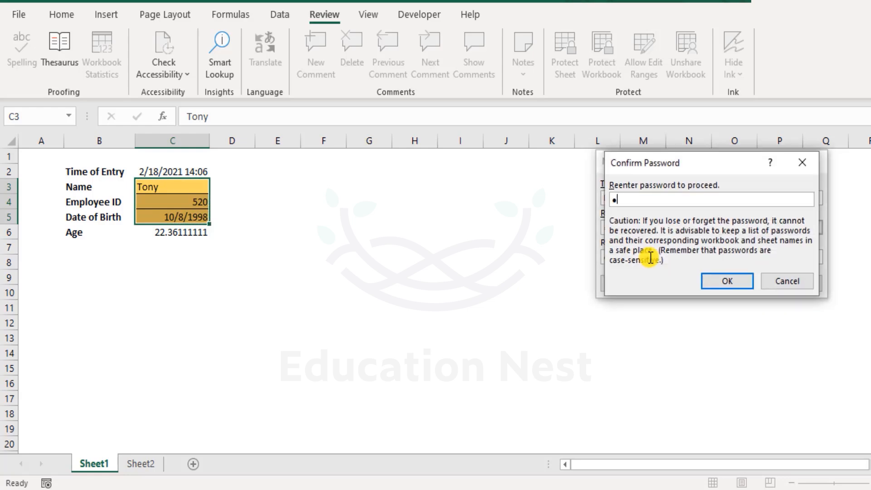
{"action": "type", "text": "56"}
{"action": "key", "text": "Return"}
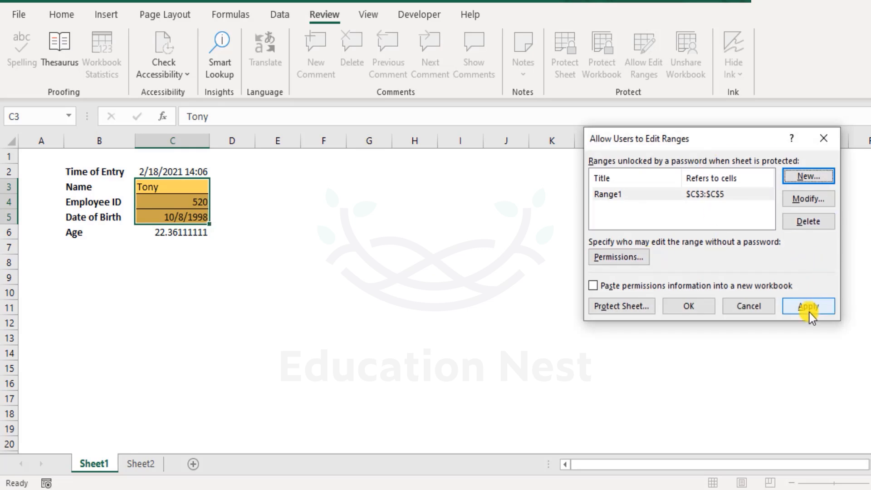
{"action": "left_click", "coordinate": [809, 306]}
{"action": "left_click", "coordinate": [692, 309]}
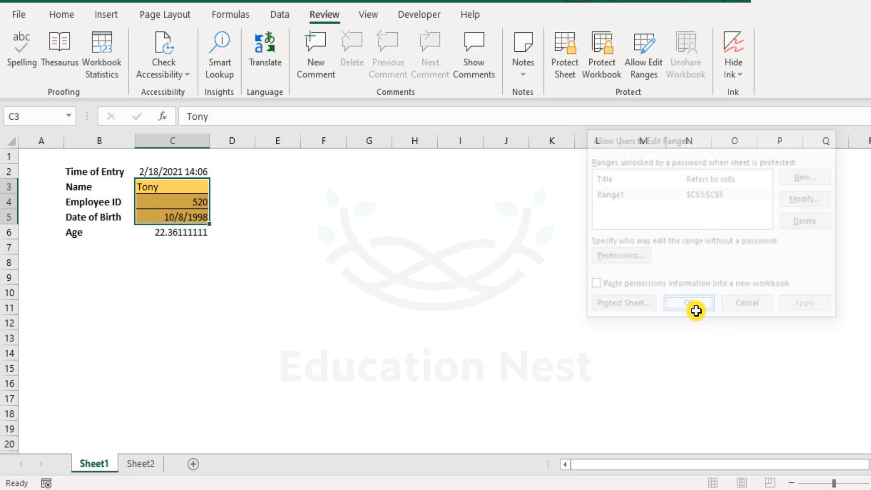
Step: Protect Sheet1 with a password and confirm it, allowing users only to select locked and unlocked cells
{"action": "left_click", "coordinate": [202, 263]}
{"action": "left_click", "coordinate": [49, 158]}
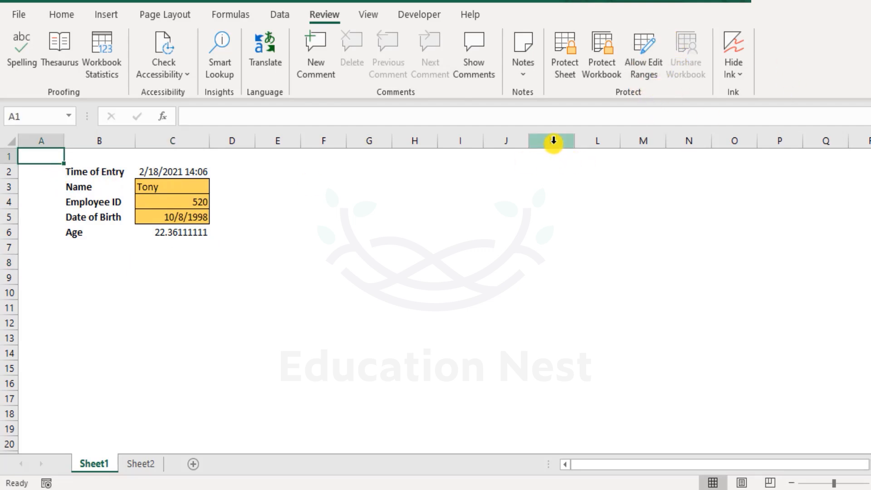
{"action": "left_click", "coordinate": [560, 45]}
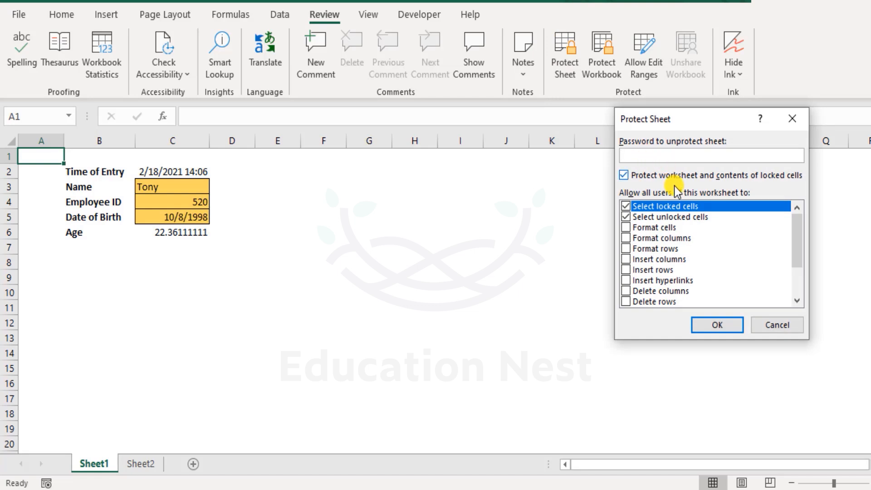
{"action": "type", "text": "123456"}
{"action": "key", "text": "Return"}
{"action": "type", "text": "123456"}
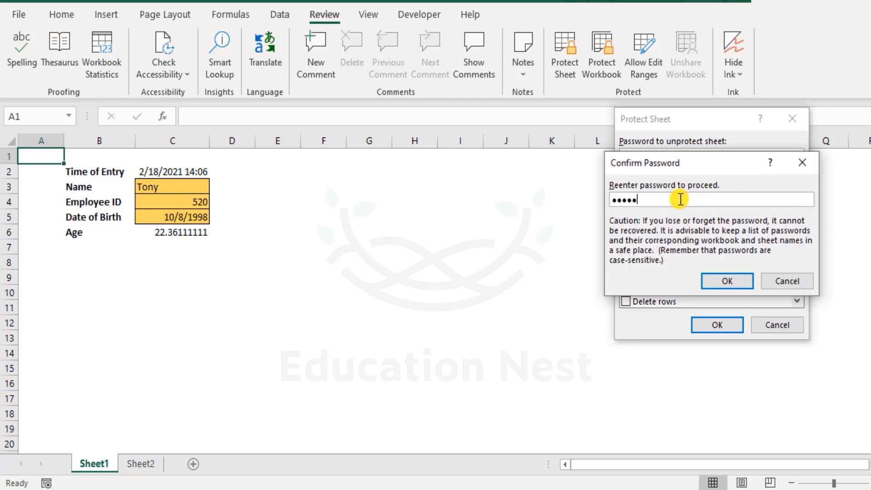
{"action": "key", "text": "Return"}
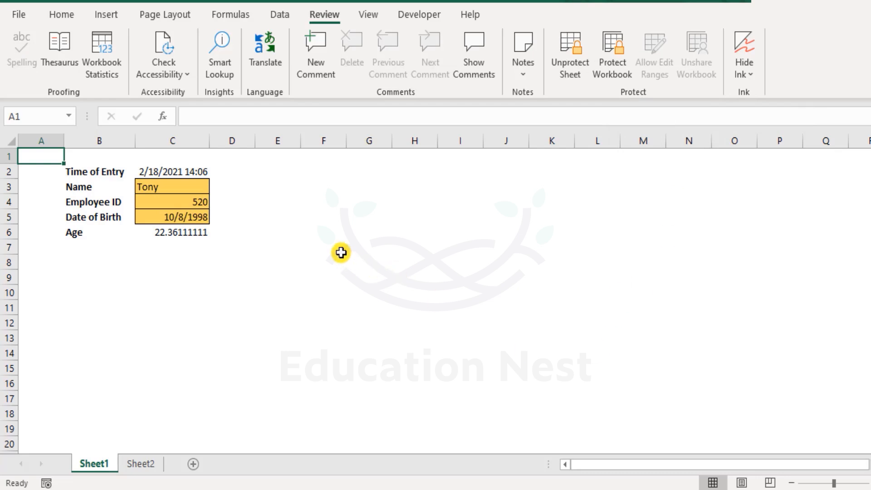
Step: Try to edit the empty cell F7 on the protected sheet
{"action": "left_click", "coordinate": [340, 250]}
{"action": "double_click", "coordinate": [341, 253]}
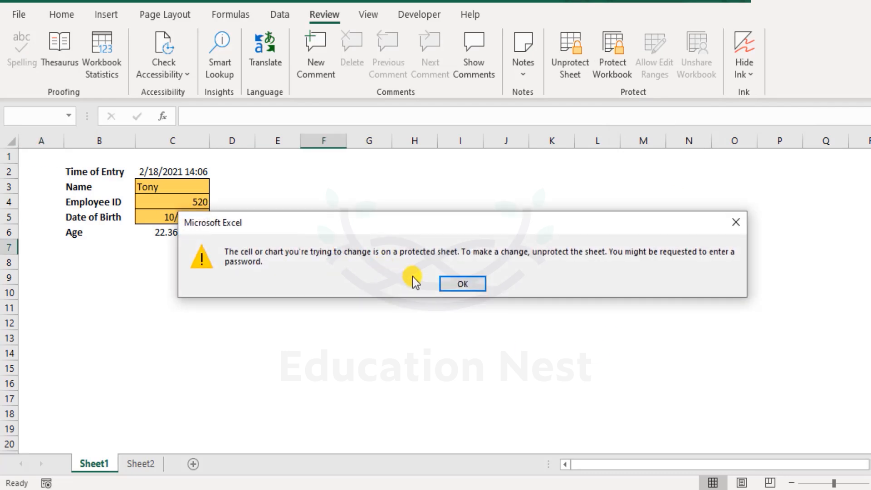
{"action": "left_click", "coordinate": [471, 285]}
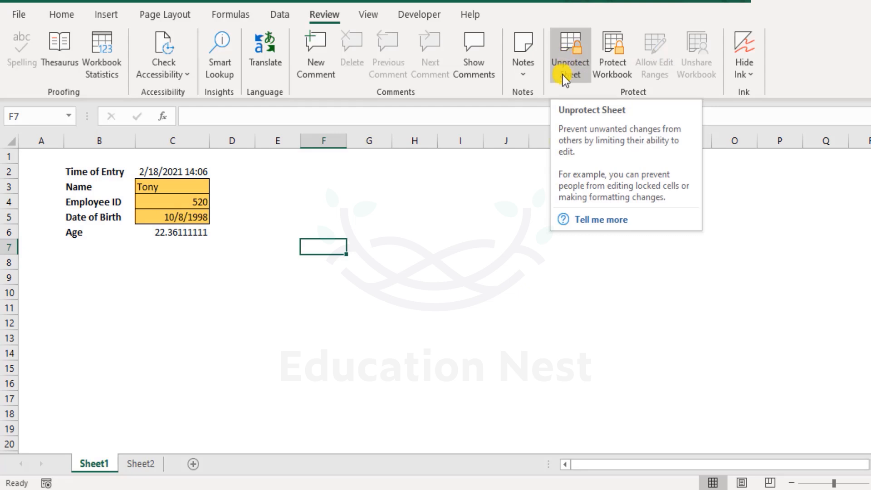
{"action": "left_click", "coordinate": [229, 259]}
Step: Test that the C3:C5 range is editable by opening the Name entry in C3 for editing without changing it
{"action": "left_click_drag", "start_coordinate": [184, 185], "coordinate": [190, 209]}
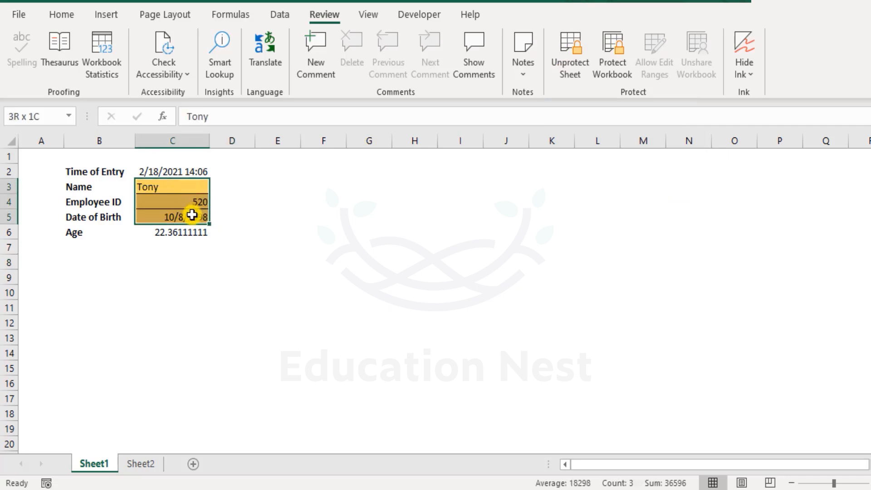
{"action": "left_click_drag", "start_coordinate": [192, 215], "coordinate": [192, 214]}
{"action": "double_click", "coordinate": [185, 186]}
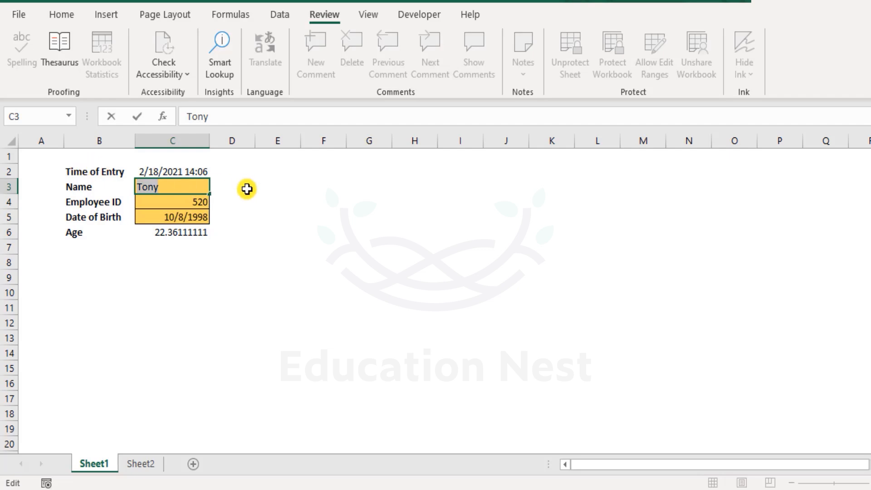
{"action": "key", "text": "Escape"}
{"action": "left_click", "coordinate": [334, 217]}
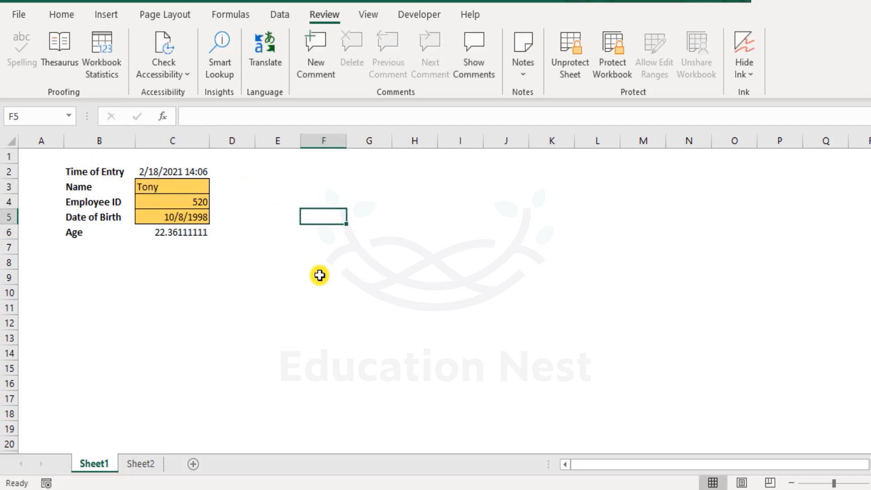
{"action": "left_click", "coordinate": [272, 246]}
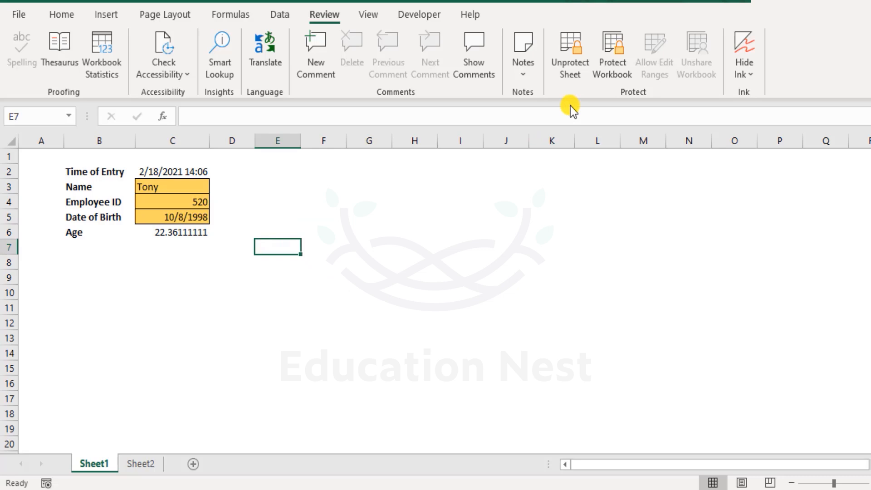
Step: Remove the protection from Sheet1 by entering the sheet password again
{"action": "left_click", "coordinate": [576, 69]}
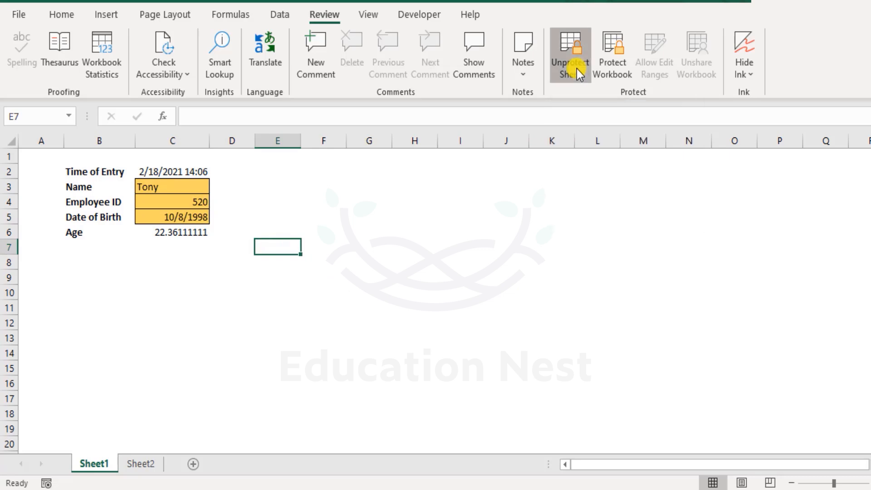
{"action": "type", "text": "123456"}
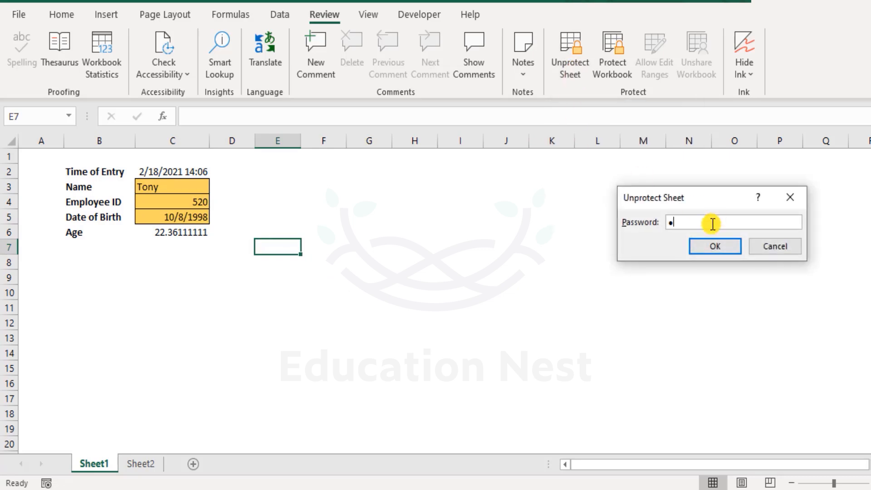
{"action": "key", "text": "Return"}
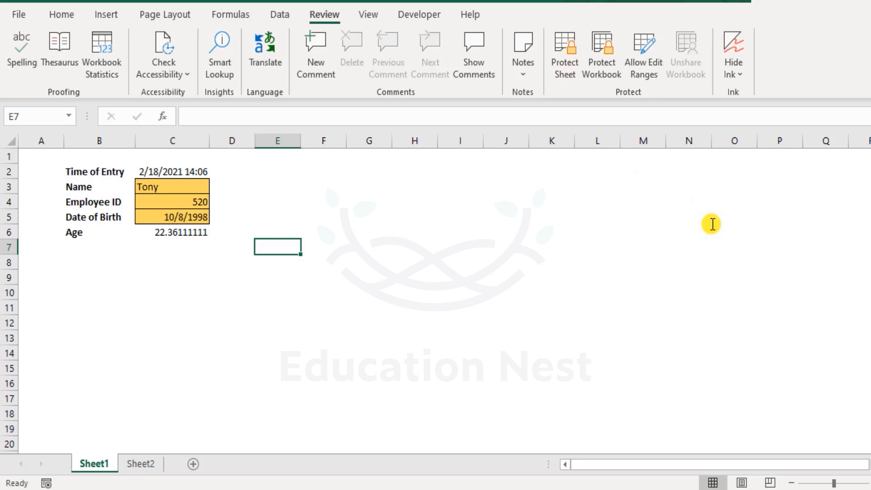
Step: Review the ranges users are allowed to edit on Sheet1 and close the list without changes
{"action": "left_click", "coordinate": [654, 58]}
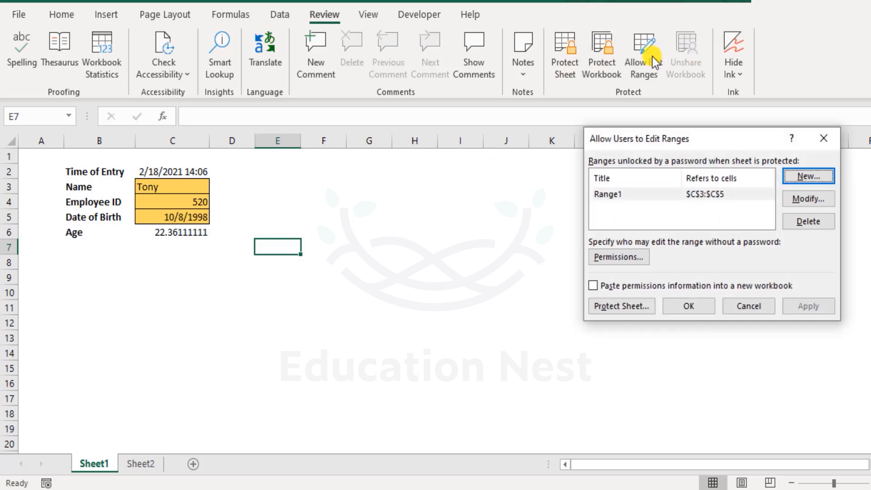
{"action": "left_click", "coordinate": [746, 316]}
{"action": "left_click", "coordinate": [231, 186]}
{"action": "left_click", "coordinate": [41, 159]}
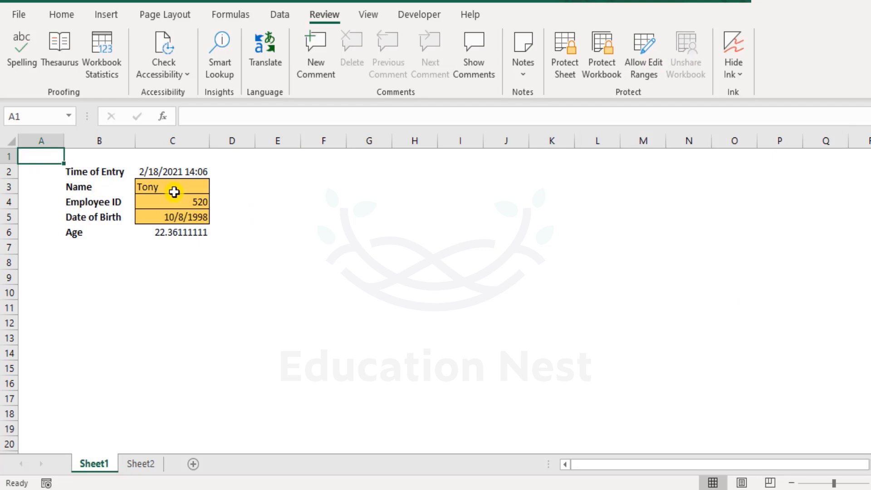
Step: Open the Time of Entry formula in C2 for editing without changing it, and view Sheet2 before returning to Sheet1
{"action": "double_click", "coordinate": [171, 170]}
{"action": "key", "text": "Escape"}
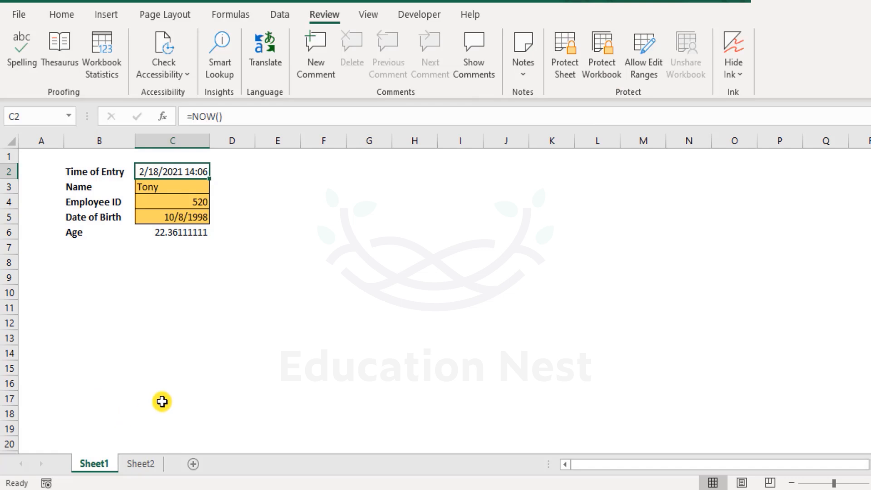
{"action": "left_click", "coordinate": [144, 464]}
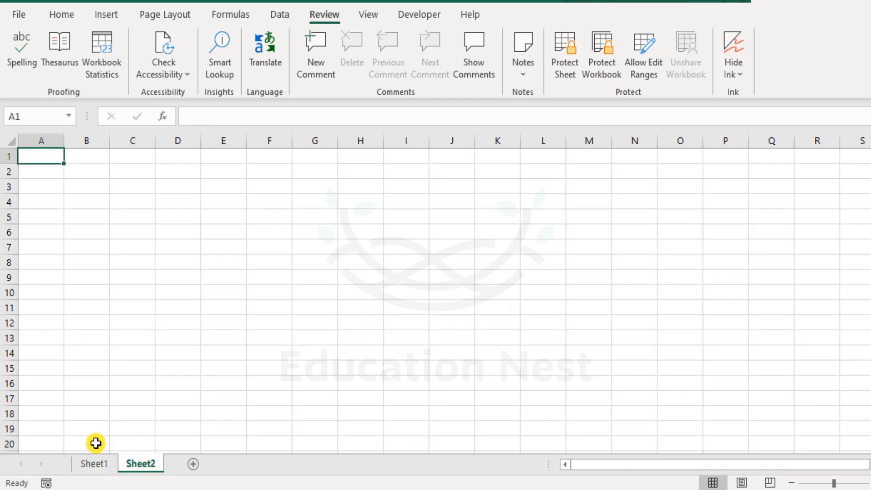
{"action": "left_click", "coordinate": [97, 463]}
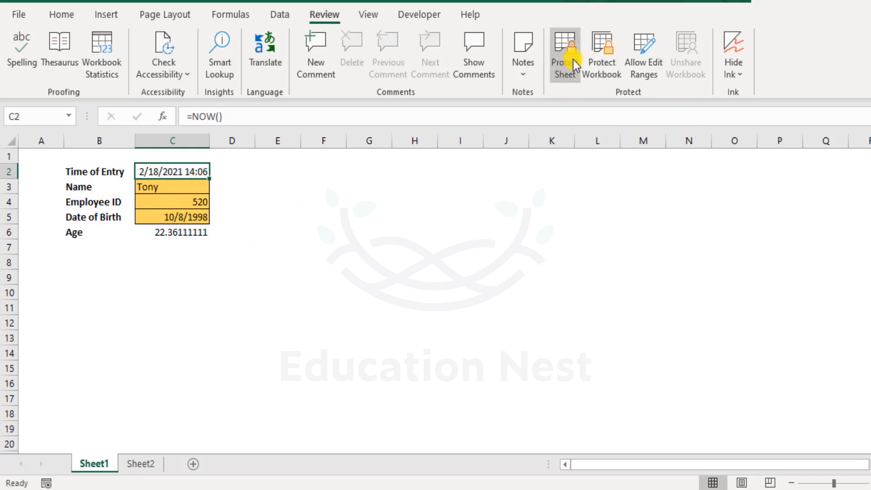
Step: Protect the workbook structure with a password, entering and confirming the workbook password
{"action": "left_click", "coordinate": [615, 60]}
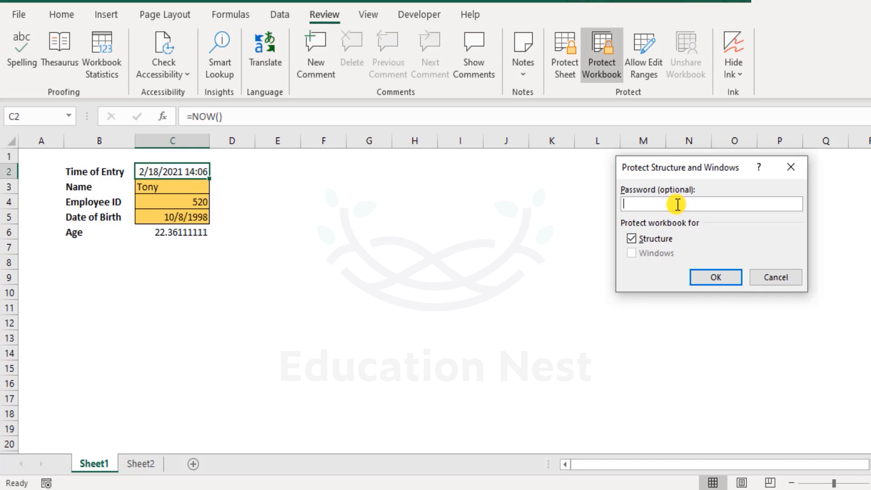
{"action": "type", "text": "******"}
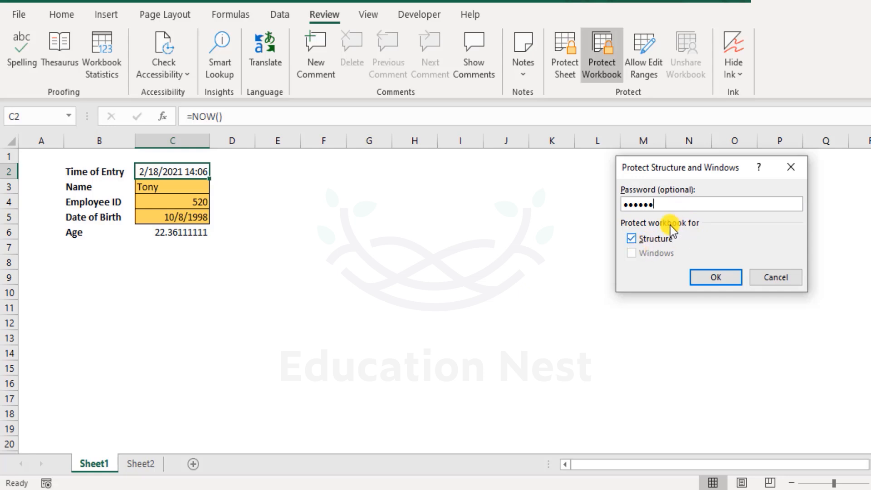
{"action": "left_click", "coordinate": [724, 278]}
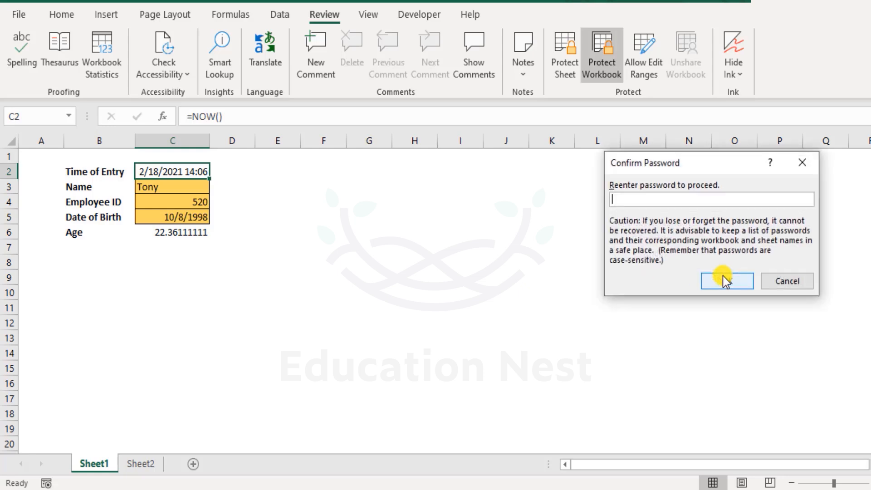
{"action": "type", "text": "123456"}
{"action": "left_click", "coordinate": [725, 281]}
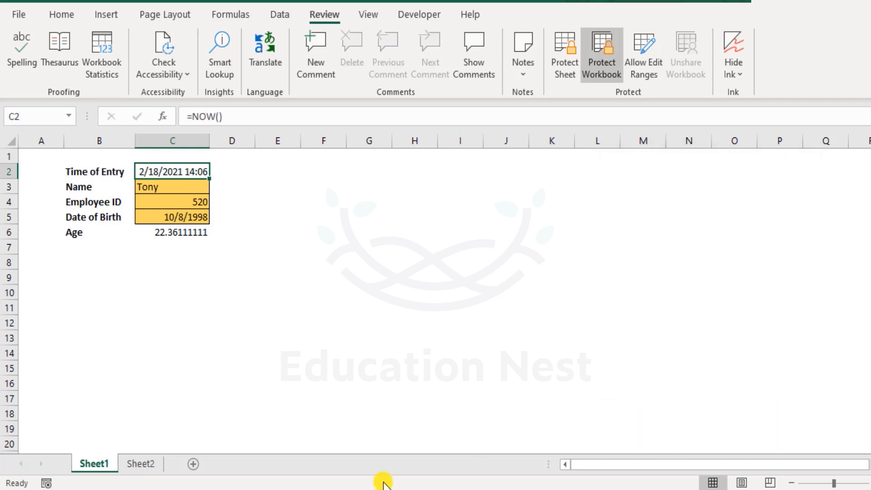
Step: Test the structure protection by checking Sheet1's sheet commands and trying to move Sheet1 and rename Sheet2
{"action": "right_click", "coordinate": [93, 463]}
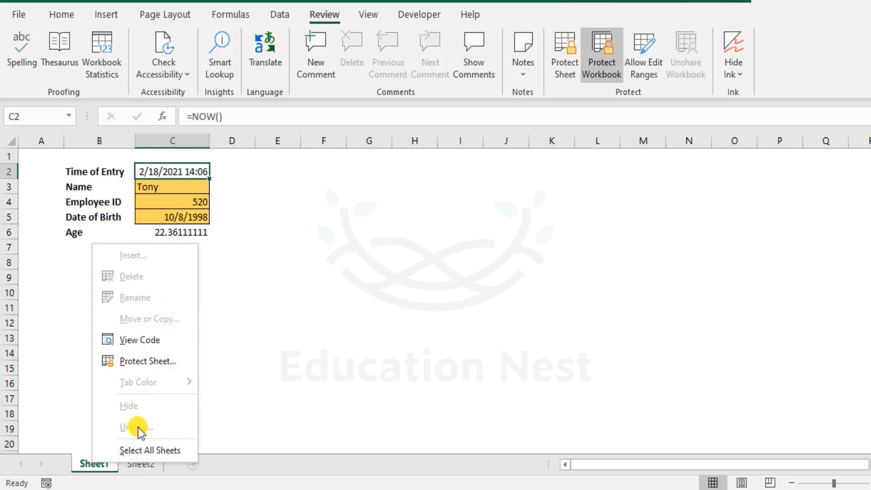
{"action": "left_click", "coordinate": [88, 464]}
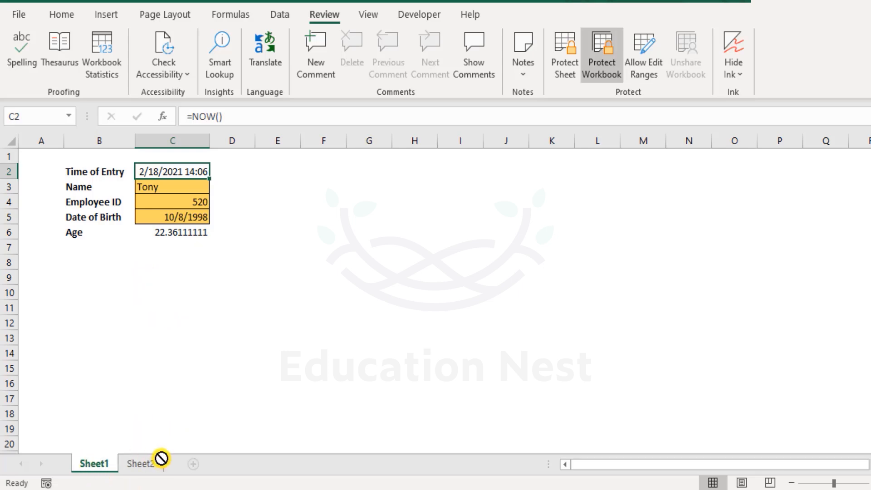
{"action": "mouse_move", "coordinate": [151, 462]}
{"action": "left_mouse_down"}
{"action": "mouse_move", "coordinate": [82, 463]}
{"action": "mouse_move", "coordinate": [136, 474]}
{"action": "mouse_move", "coordinate": [59, 464]}
{"action": "mouse_move", "coordinate": [140, 471]}
{"action": "left_mouse_up"}
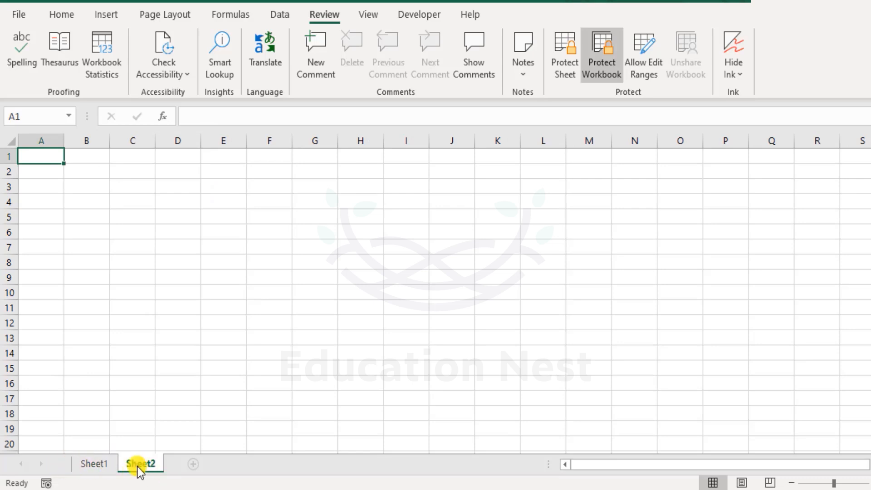
{"action": "right_click", "coordinate": [140, 472]}
{"action": "left_click", "coordinate": [135, 470]}
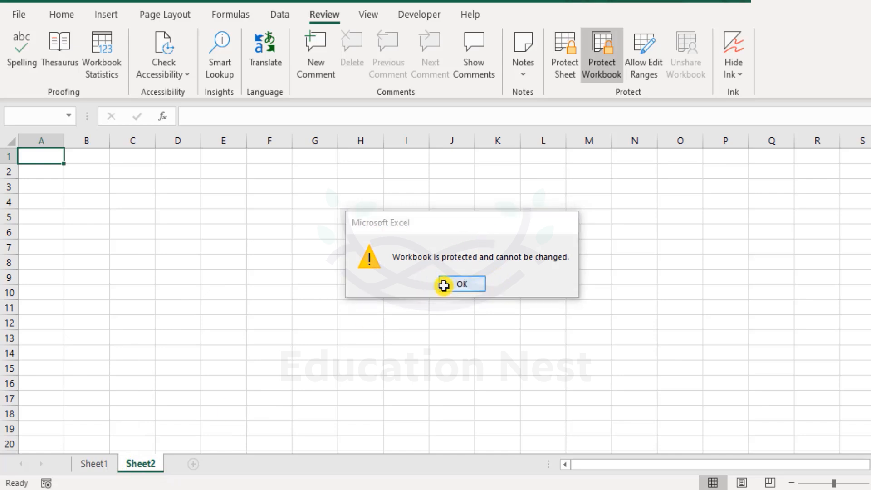
{"action": "left_click", "coordinate": [443, 285]}
Step: Return to Sheet1 and open the Age formula in C6 for editing without changing it
{"action": "left_click", "coordinate": [97, 463]}
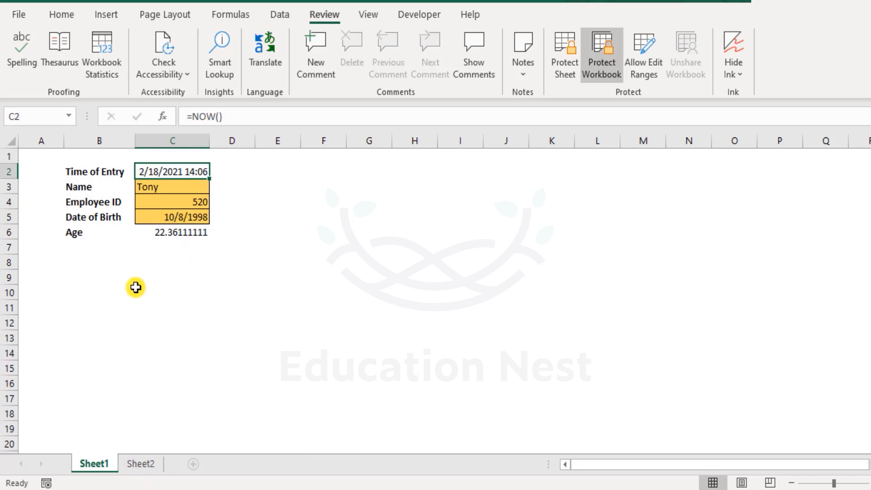
{"action": "double_click", "coordinate": [169, 233]}
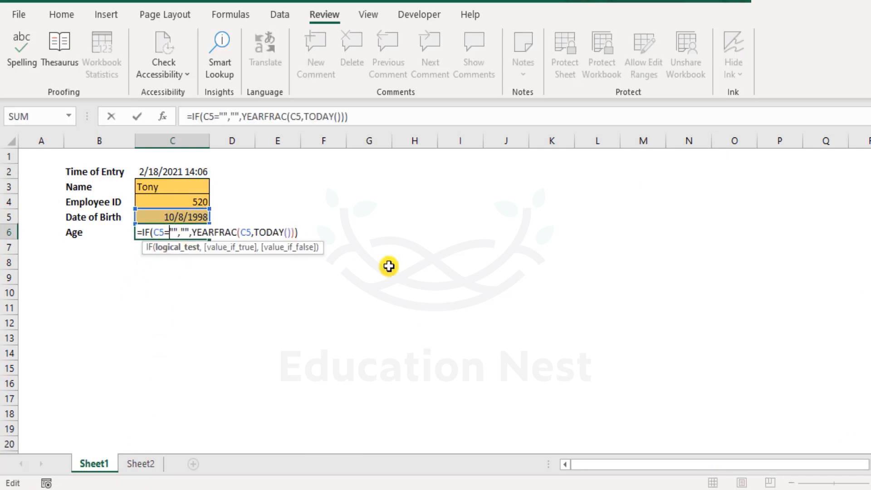
{"action": "key", "text": "Escape"}
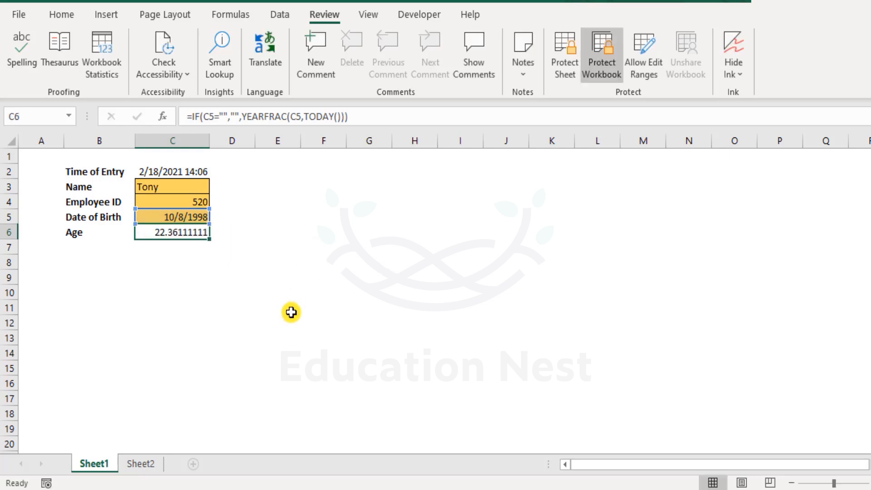
Step: Check which sheet commands are available for Sheet2 in the protected workbook, and return to the entry form on Sheet1
{"action": "left_click", "coordinate": [140, 466]}
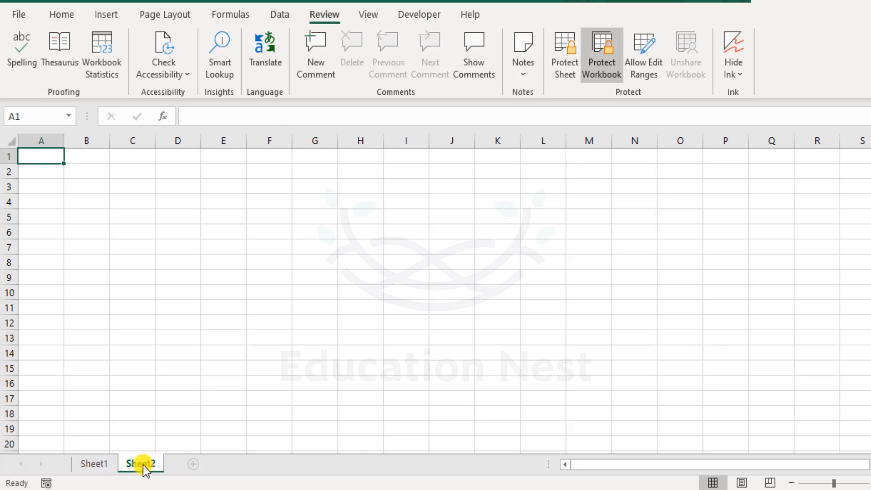
{"action": "right_click", "coordinate": [143, 464]}
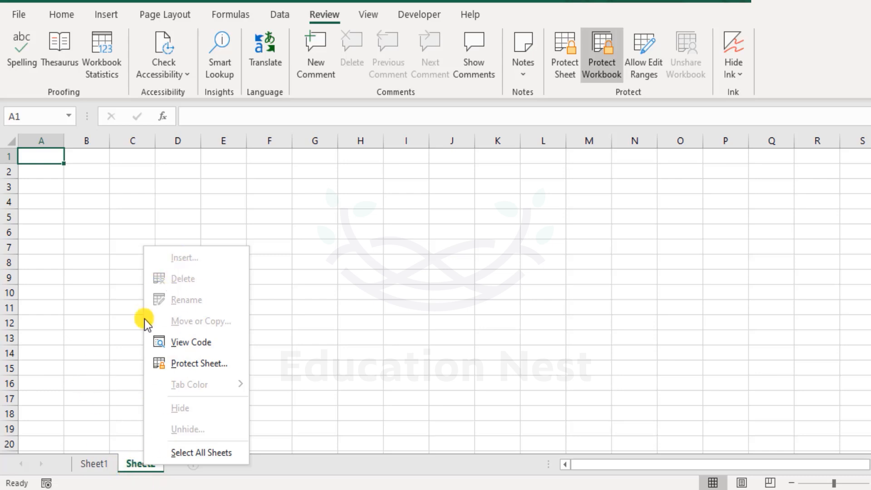
{"action": "left_click", "coordinate": [97, 340]}
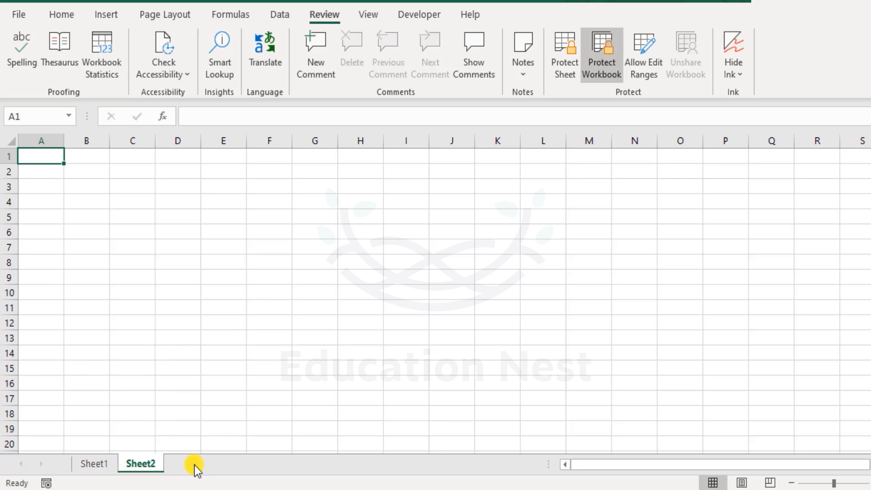
{"action": "left_click", "coordinate": [107, 467]}
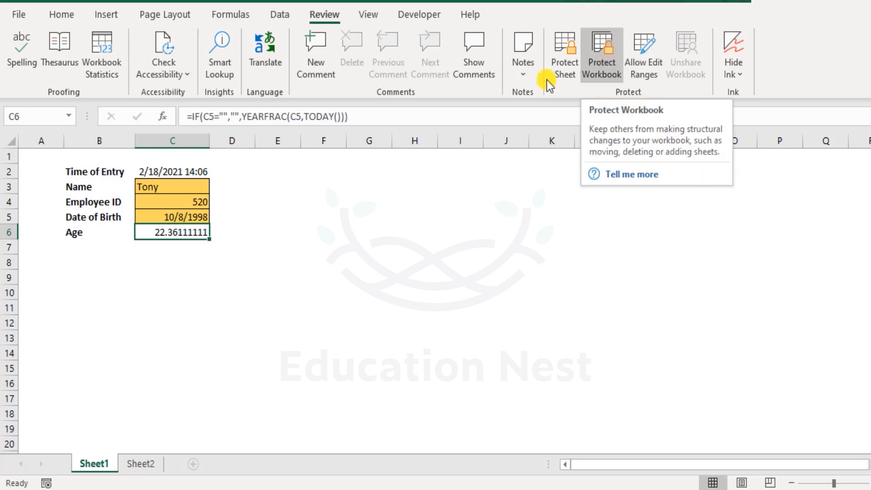
{"action": "left_click_drag", "start_coordinate": [92, 168], "coordinate": [201, 232]}
{"action": "left_click", "coordinate": [261, 216]}
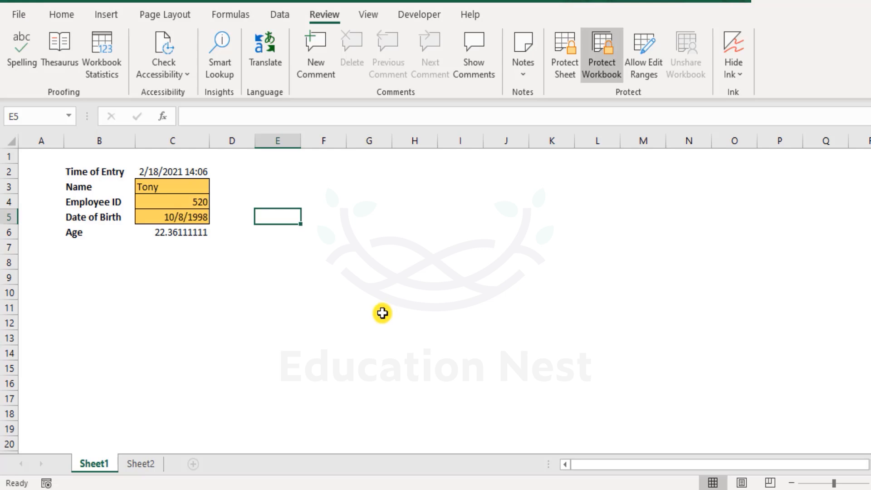
Step: Remove the workbook structure protection through the file's protection information by entering the workbook password
{"action": "left_click", "coordinate": [18, 18]}
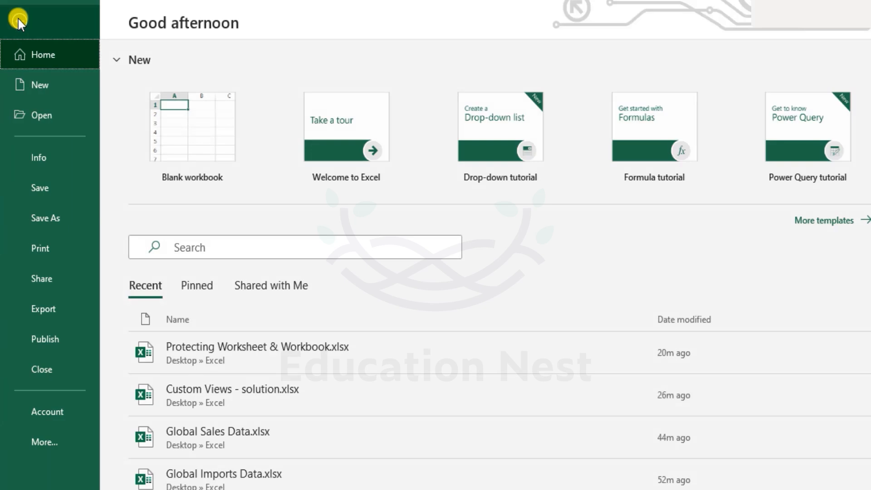
{"action": "left_click", "coordinate": [52, 156]}
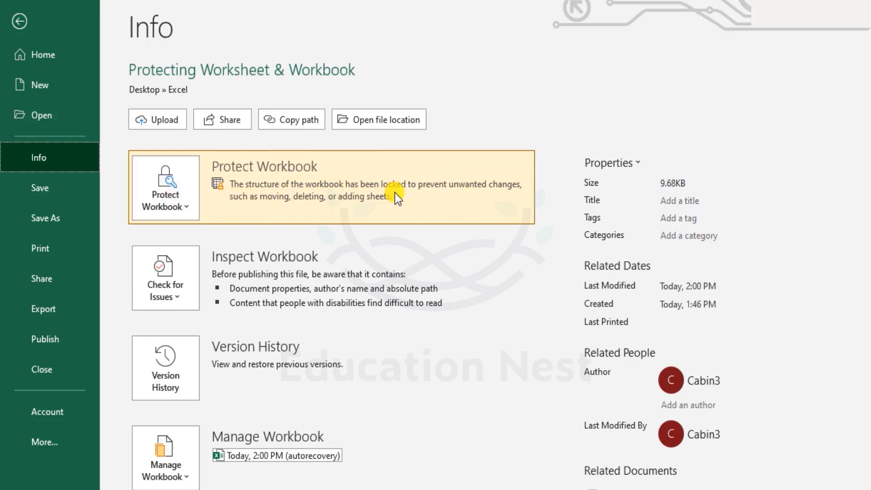
{"action": "left_click", "coordinate": [185, 199]}
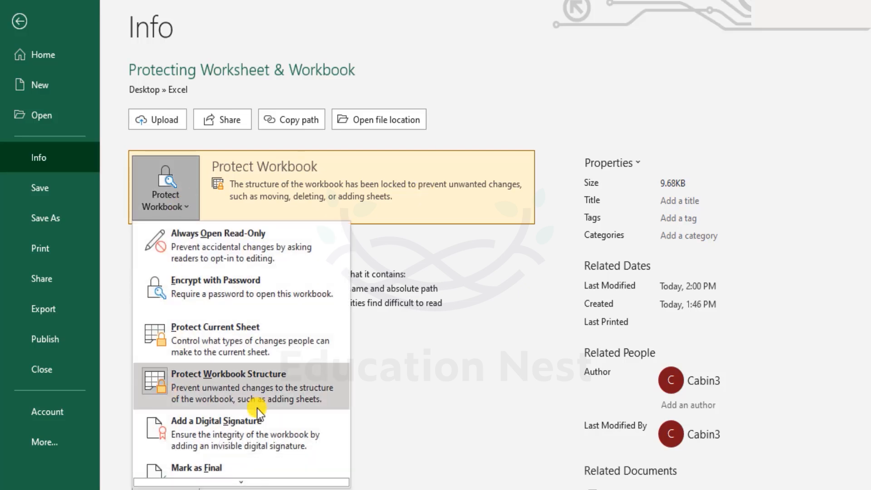
{"action": "left_click", "coordinate": [277, 393]}
{"action": "left_click", "coordinate": [255, 381]}
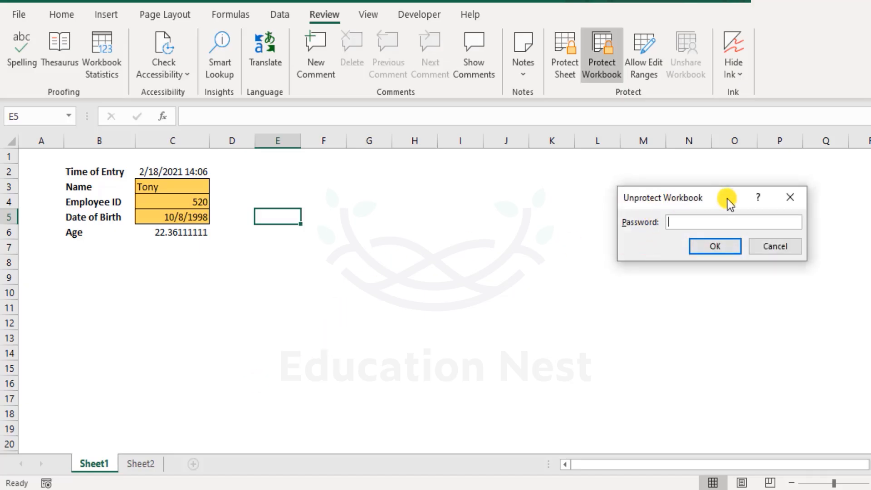
{"action": "type", "text": "123456"}
{"action": "key", "text": "Return"}
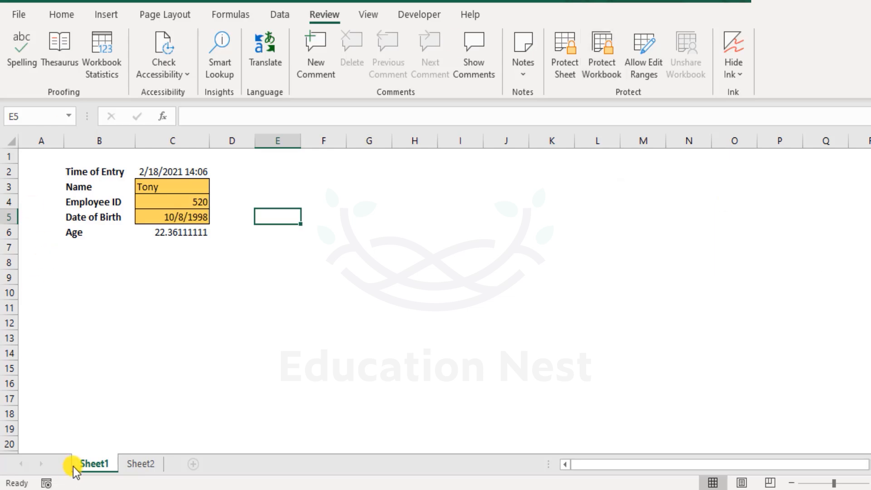
Step: Check Sheet1's available sheet commands, add a new sheet placed after Sheet2, and return to Sheet1
{"action": "right_click", "coordinate": [92, 464]}
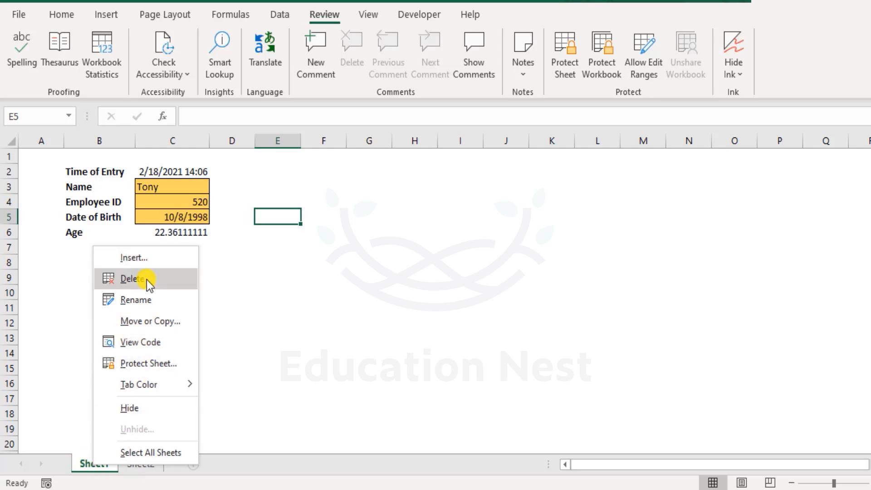
{"action": "left_click", "coordinate": [313, 428]}
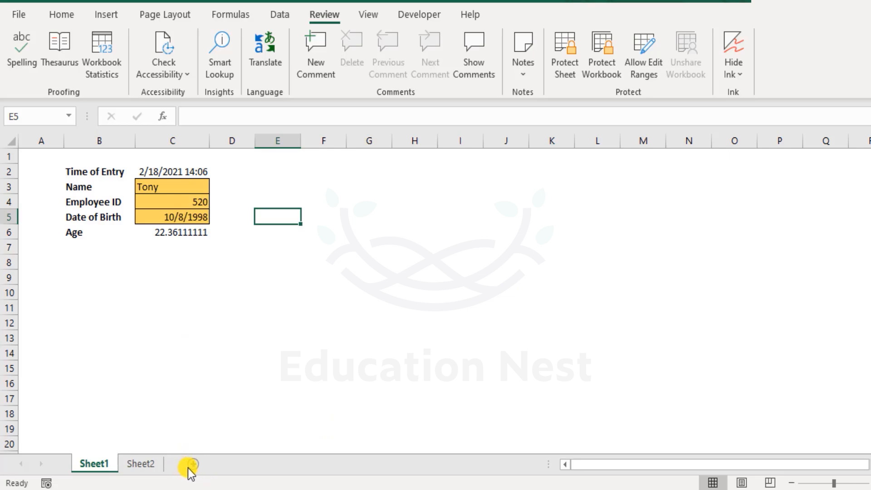
{"action": "left_click", "coordinate": [196, 465]}
{"action": "left_click_drag", "start_coordinate": [147, 464], "coordinate": [220, 463]}
{"action": "left_click", "coordinate": [92, 464]}
Step: Start protecting Sheet1 from the file's protection information and allow inserting columns, rows and hyperlinks and deleting columns and rows
{"action": "left_click", "coordinate": [23, 14]}
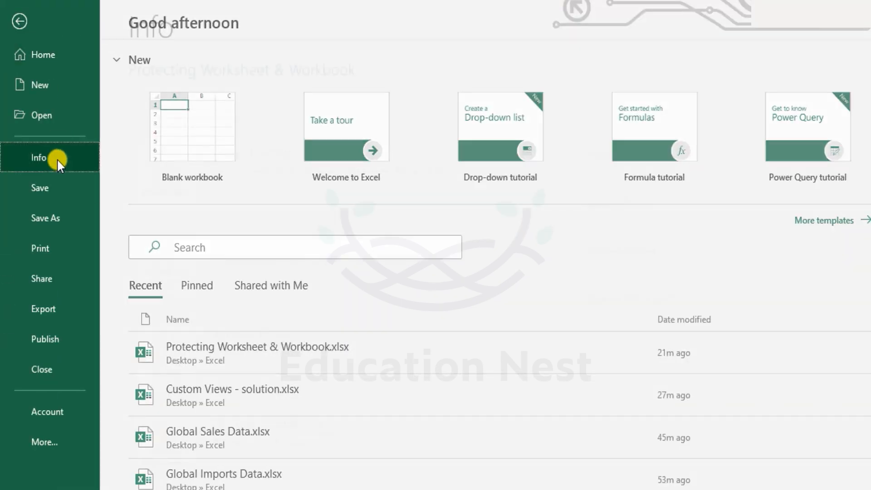
{"action": "left_click", "coordinate": [57, 159]}
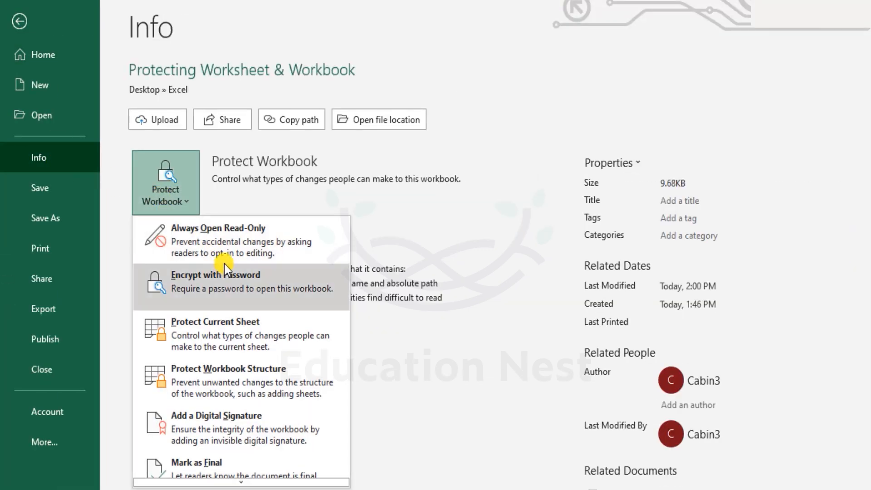
{"action": "left_click", "coordinate": [262, 337]}
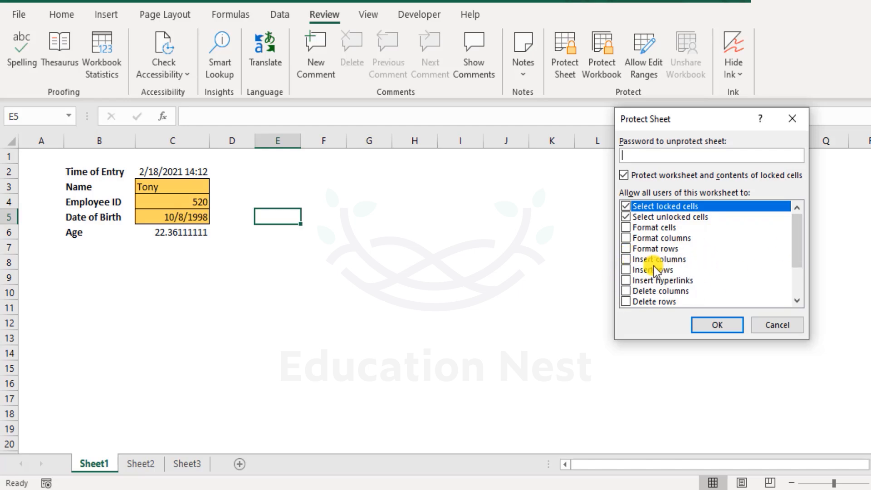
{"action": "left_click", "coordinate": [626, 260]}
{"action": "left_click", "coordinate": [626, 269]}
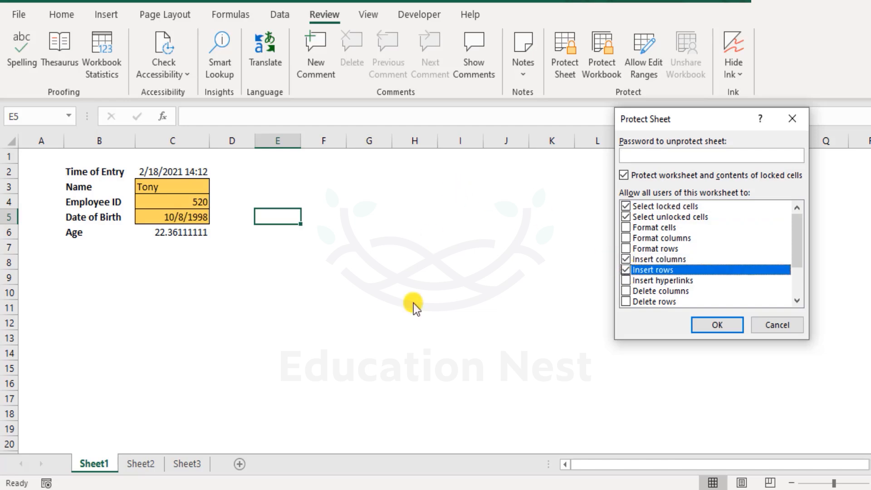
{"action": "left_click", "coordinate": [628, 280]}
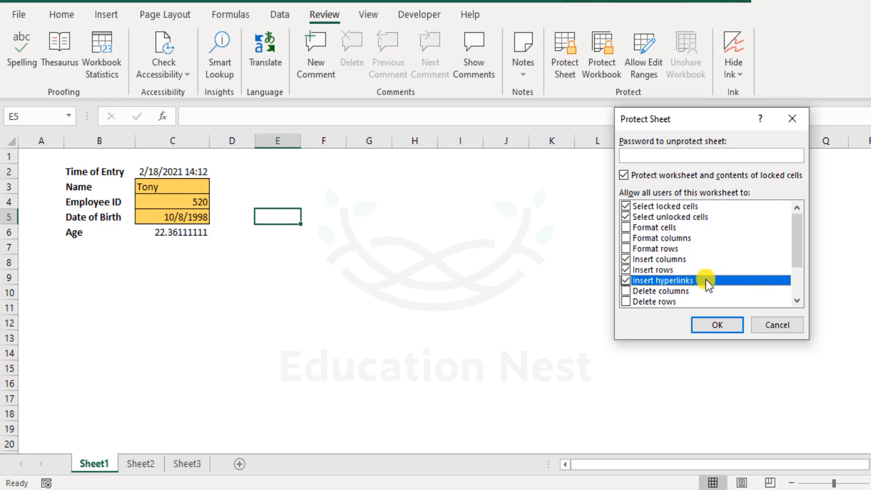
{"action": "left_click", "coordinate": [626, 291]}
{"action": "left_click", "coordinate": [624, 300]}
Step: Clear the insert and delete permissions in the sheet protection options and cancel protecting Sheet1
{"action": "scroll", "coordinate": [725, 262], "scroll_direction": "down", "scroll_amount": 1}
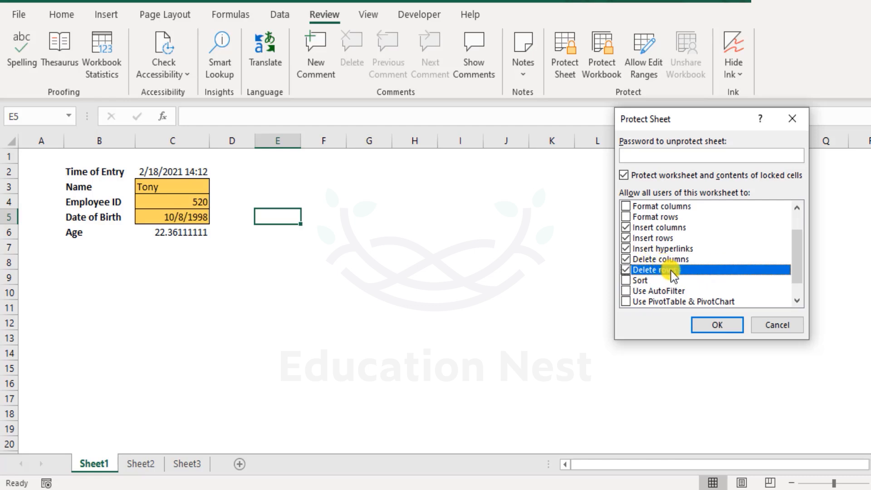
{"action": "left_click", "coordinate": [626, 259]}
{"action": "left_click", "coordinate": [626, 227]}
{"action": "left_click", "coordinate": [627, 238]}
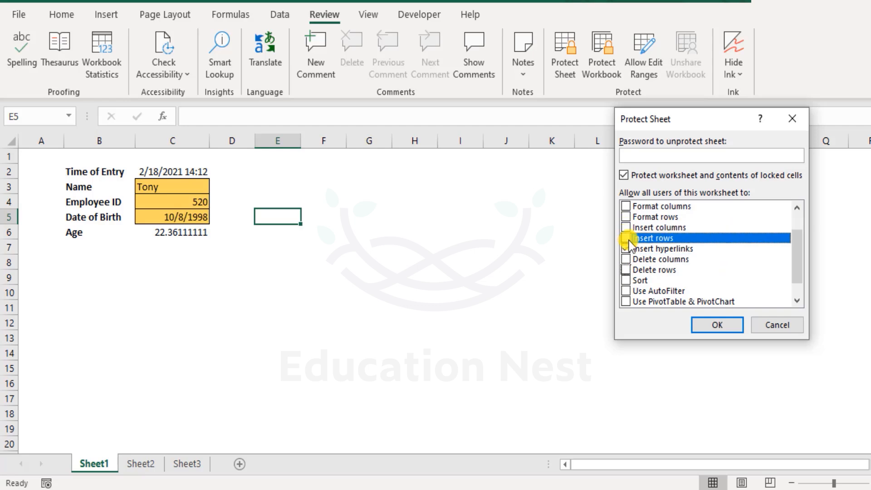
{"action": "left_click", "coordinate": [626, 249]}
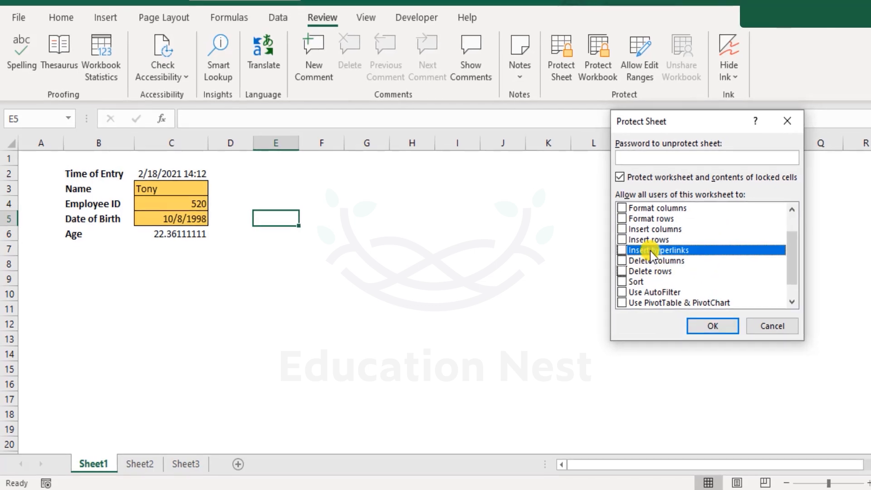
{"action": "scroll", "coordinate": [653, 250], "scroll_direction": "up", "scroll_amount": 1}
{"action": "left_click", "coordinate": [752, 332]}
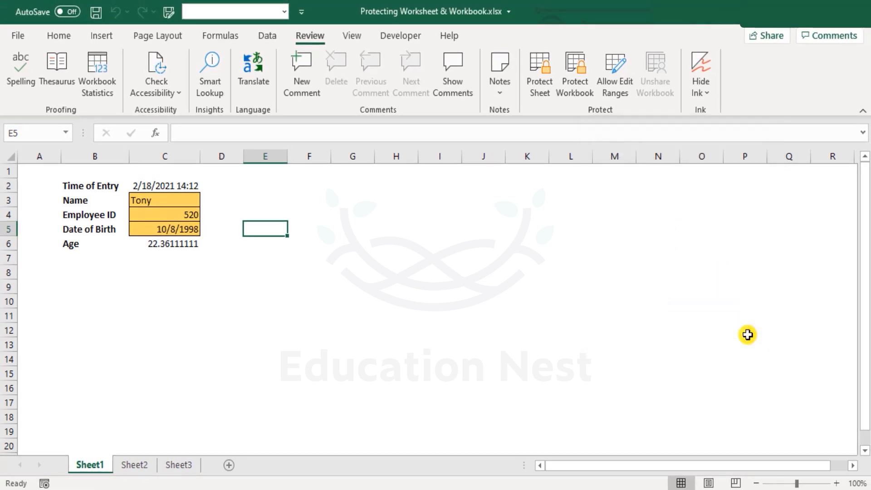